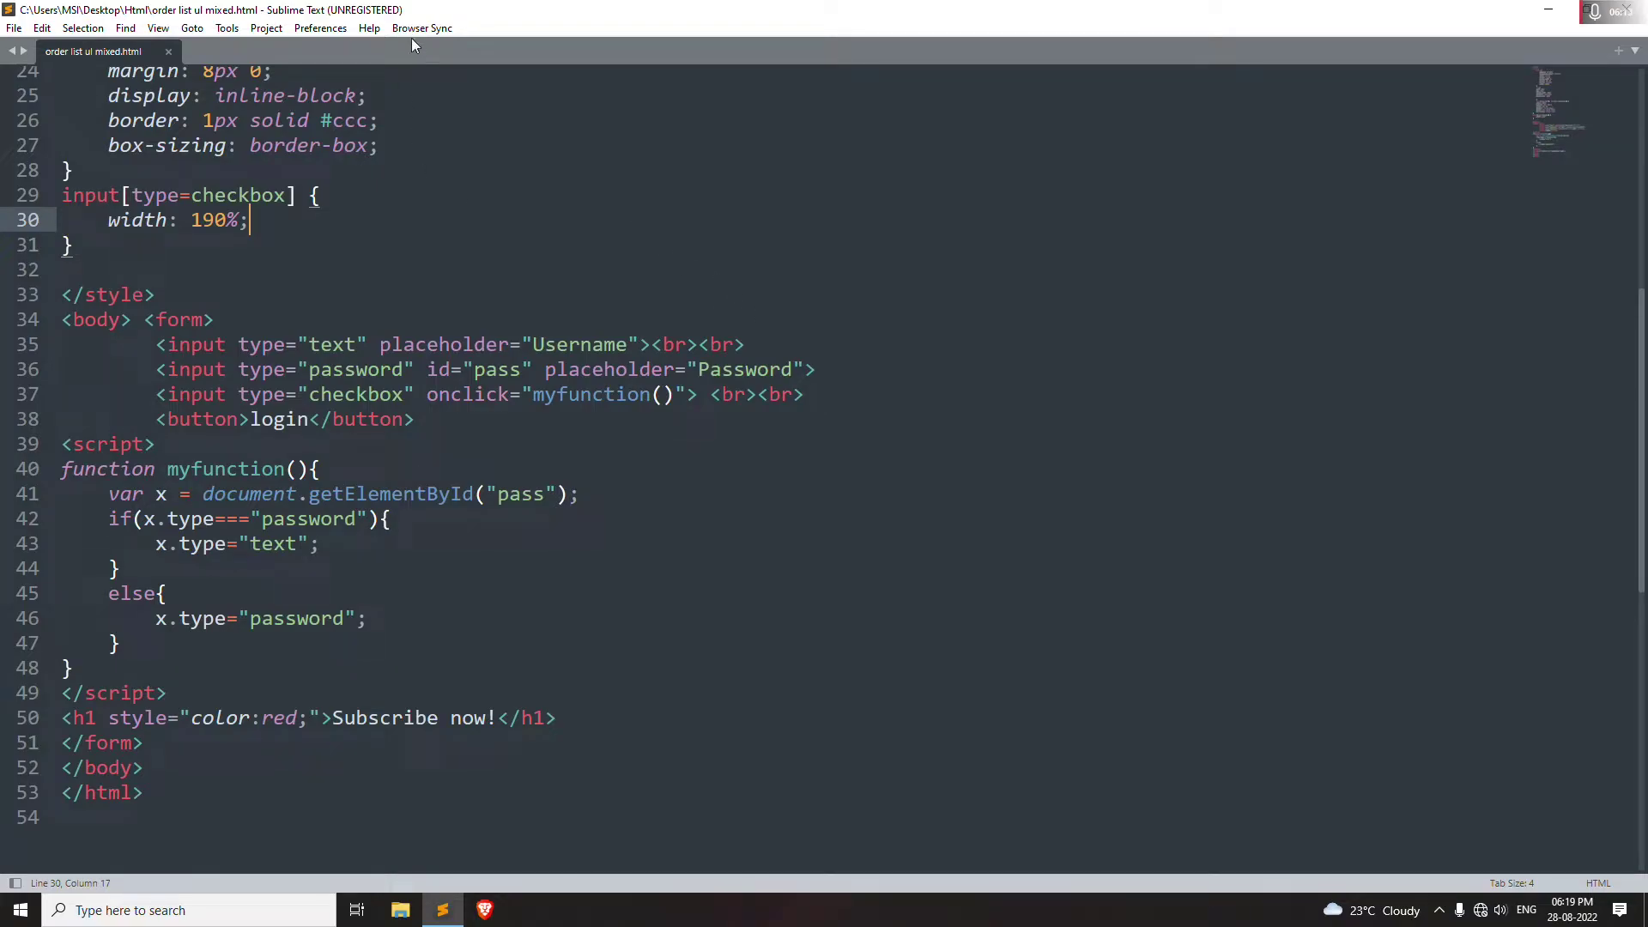
Launch the Browser Sync live preview of the login page, which opens in Chrome, and move its window to compare with the code
left_click(416, 32)
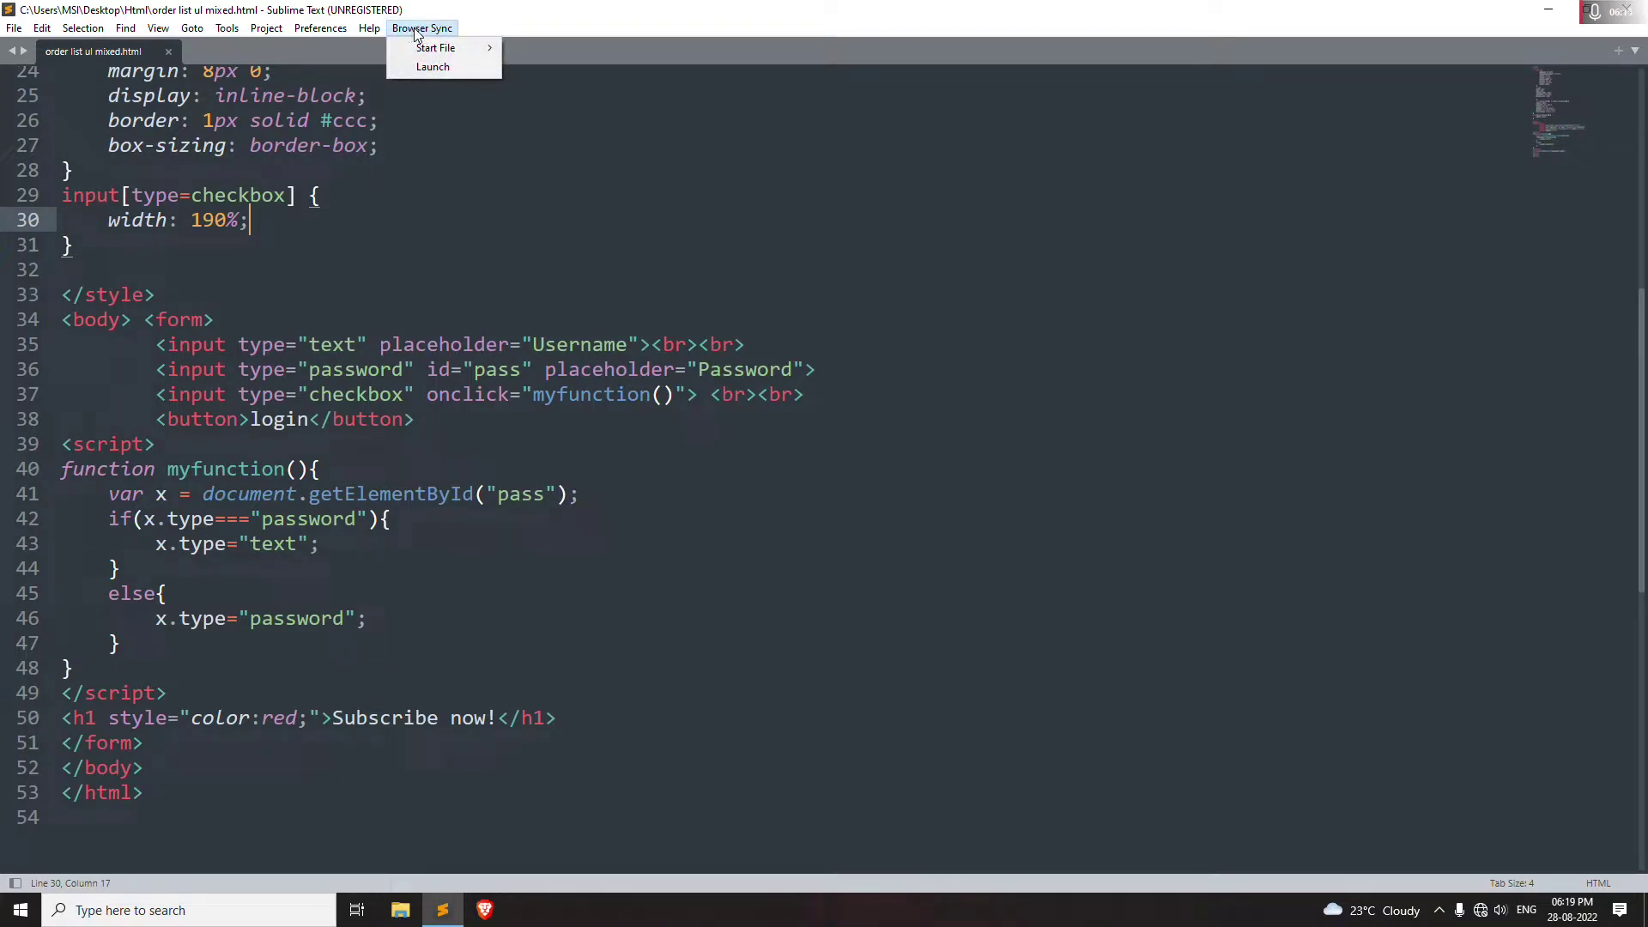
left_click(429, 67)
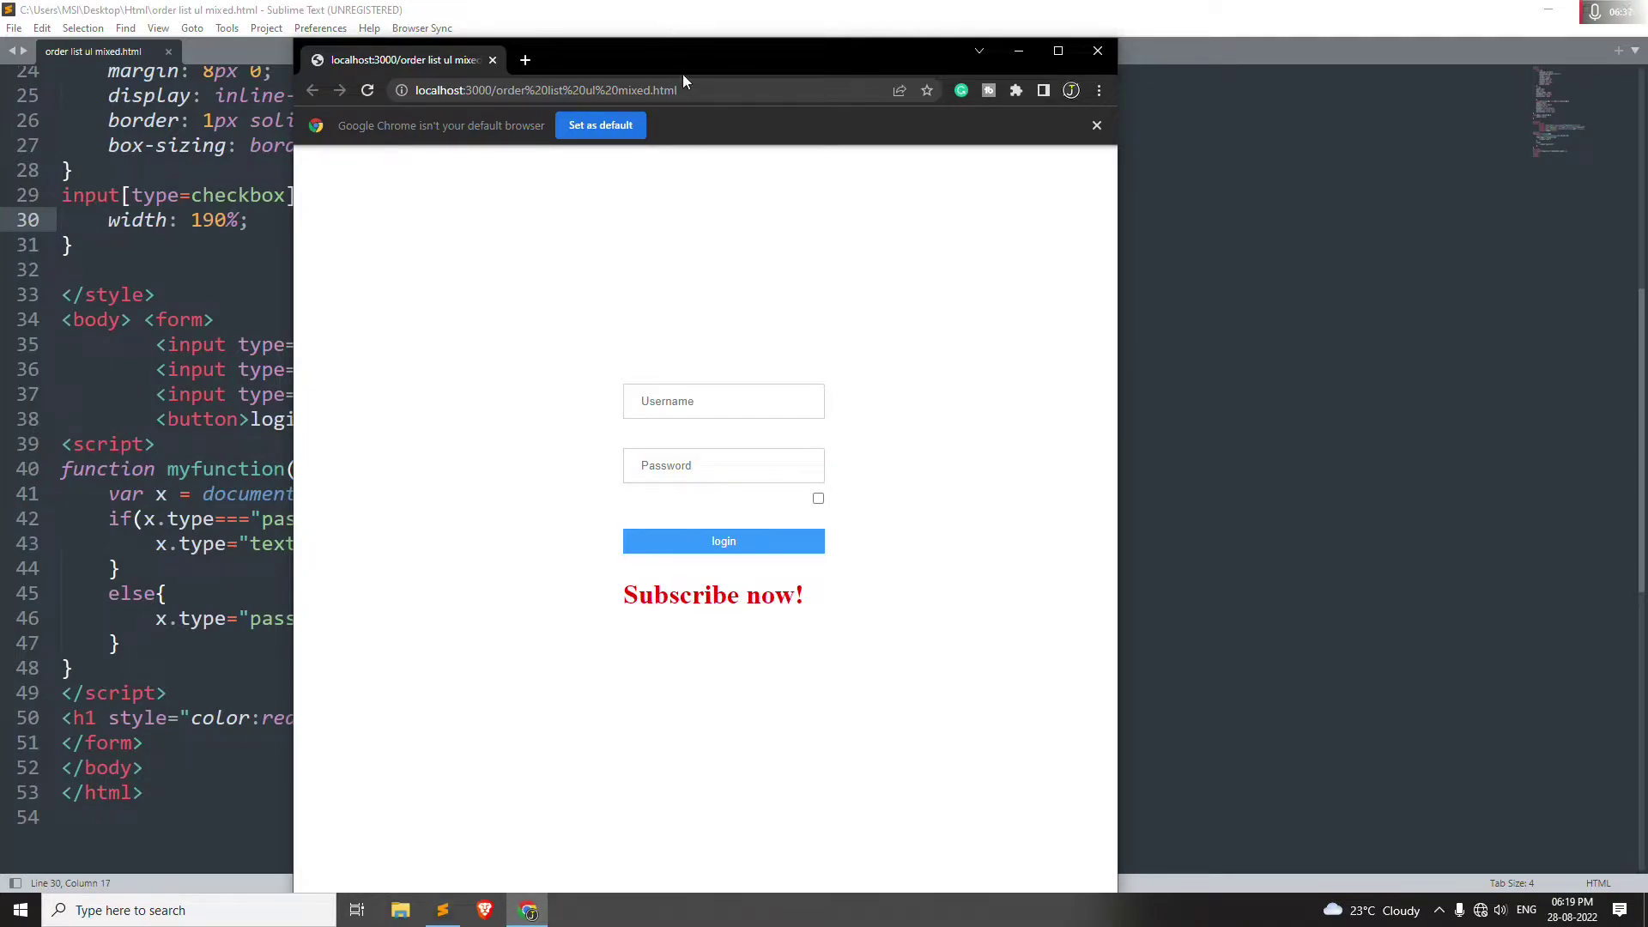
left_click_drag(685, 59, 1070, 36)
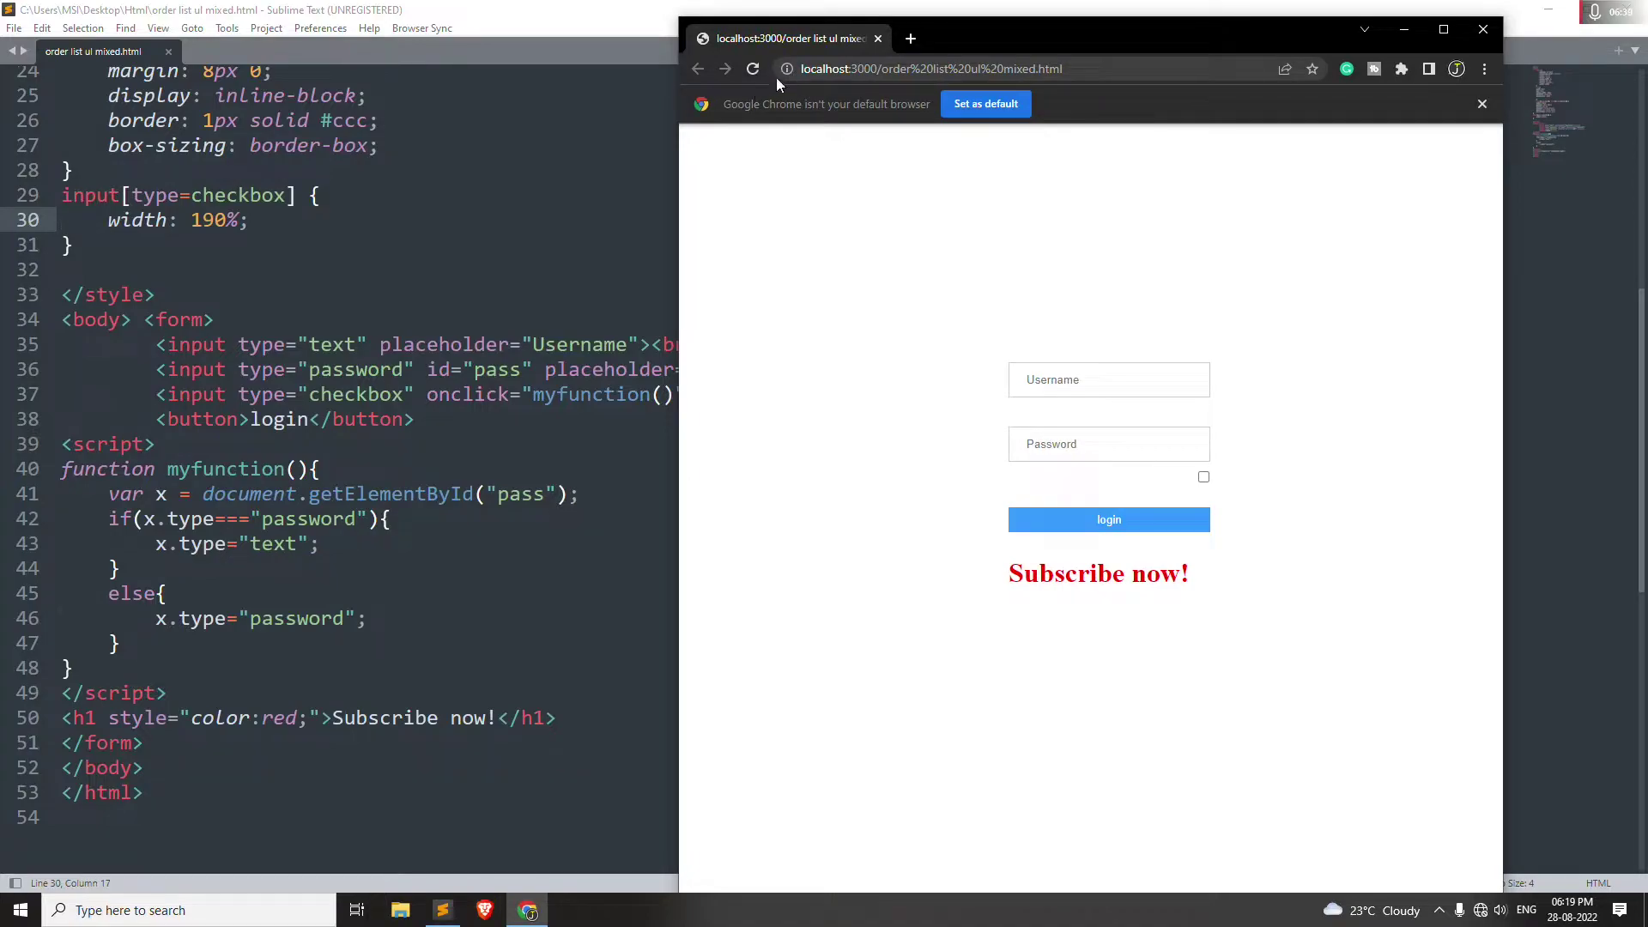
left_click_drag(1054, 52, 890, 48)
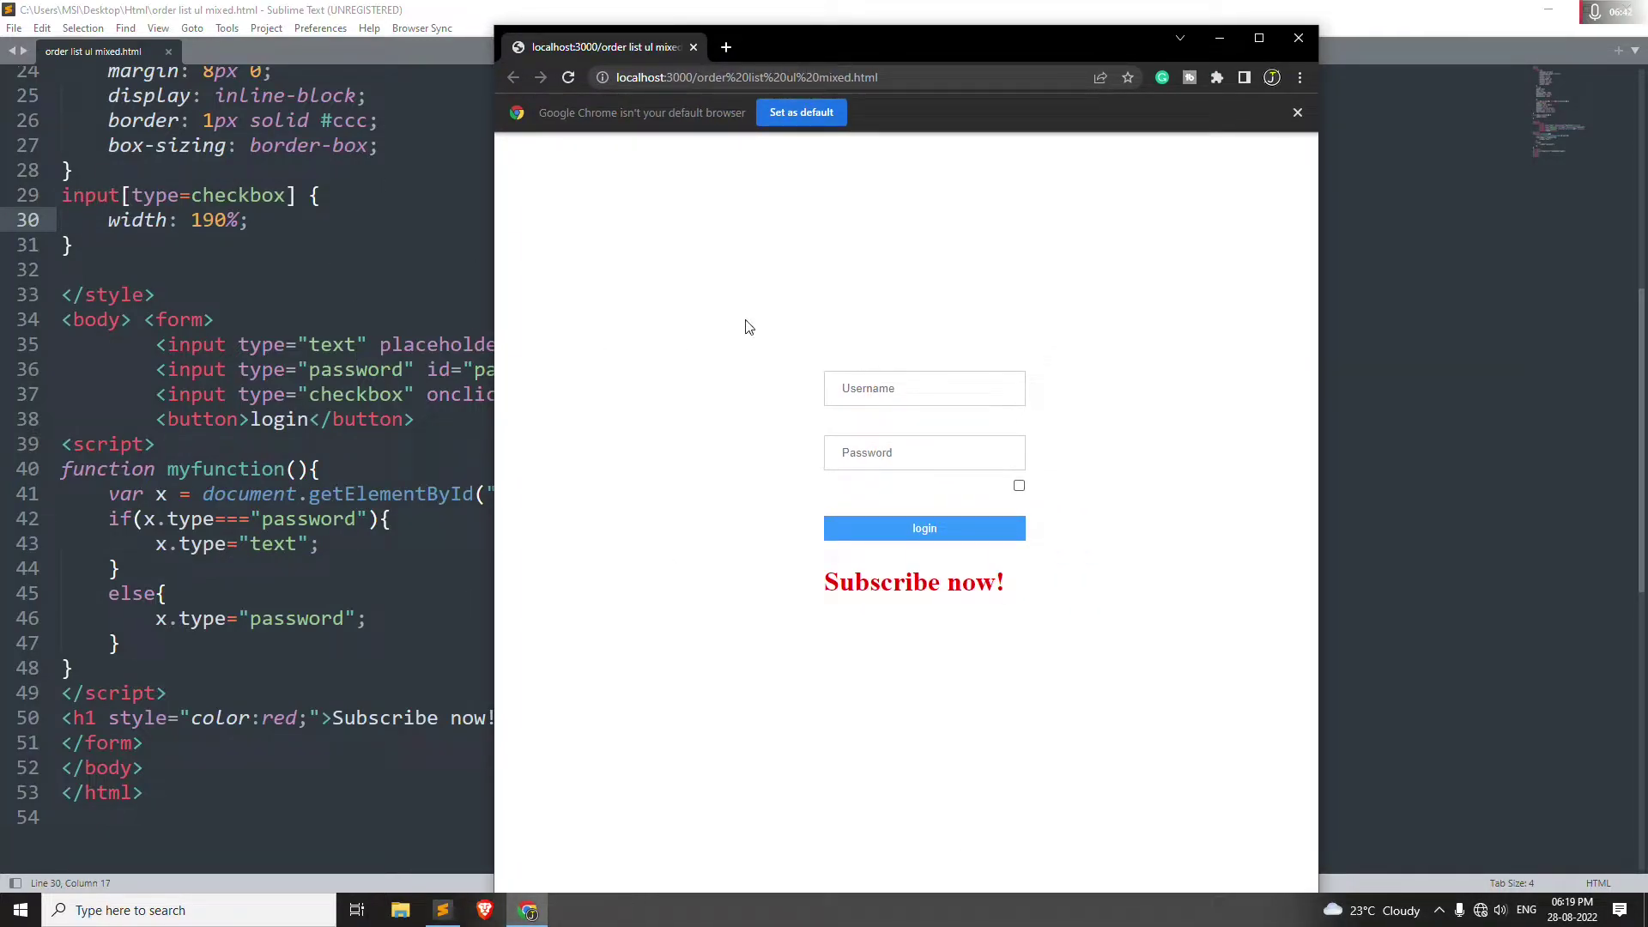
Close the Chrome preview and review the Browser Sync menu commands
left_click(1298, 39)
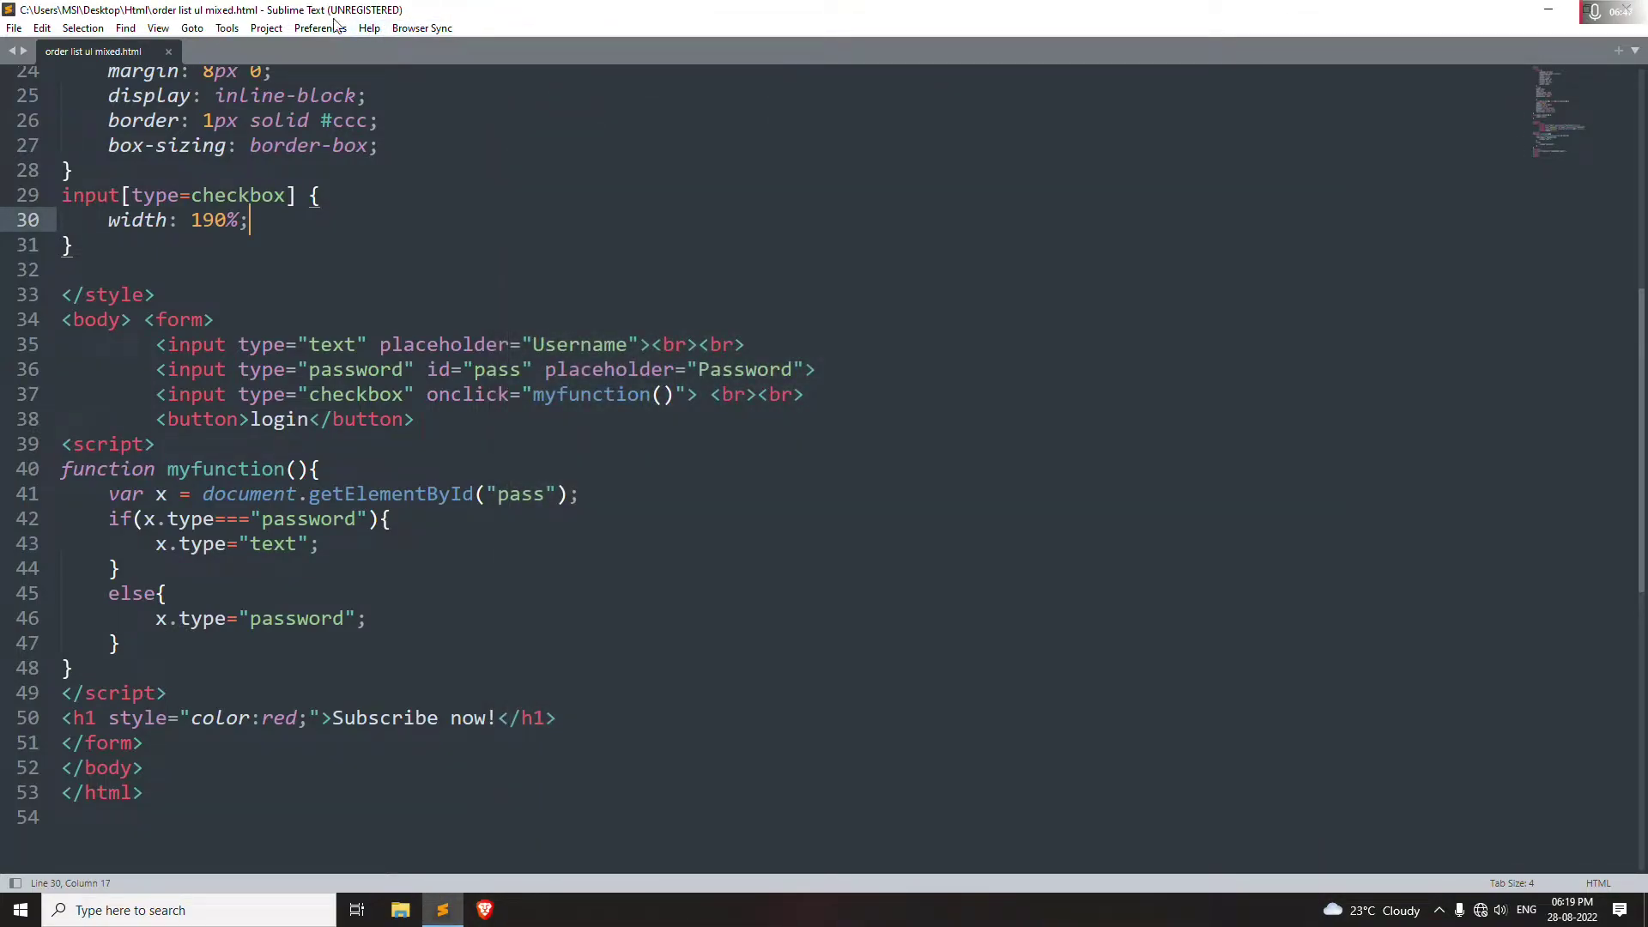
left_click(431, 30)
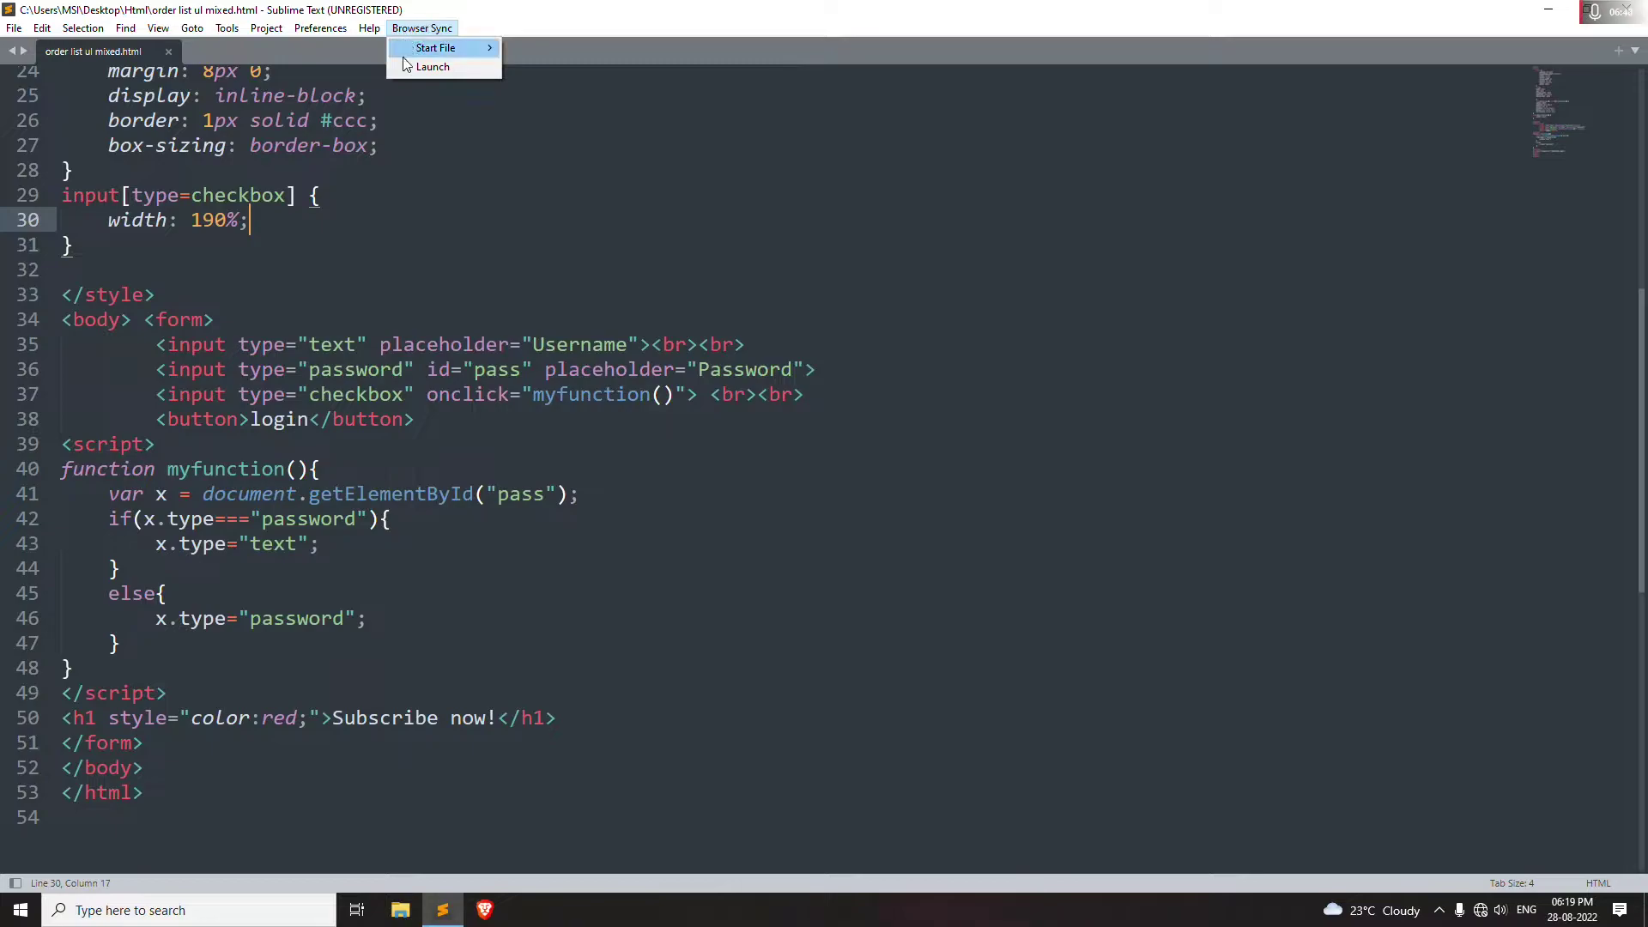
left_click(432, 32)
left_click(438, 32)
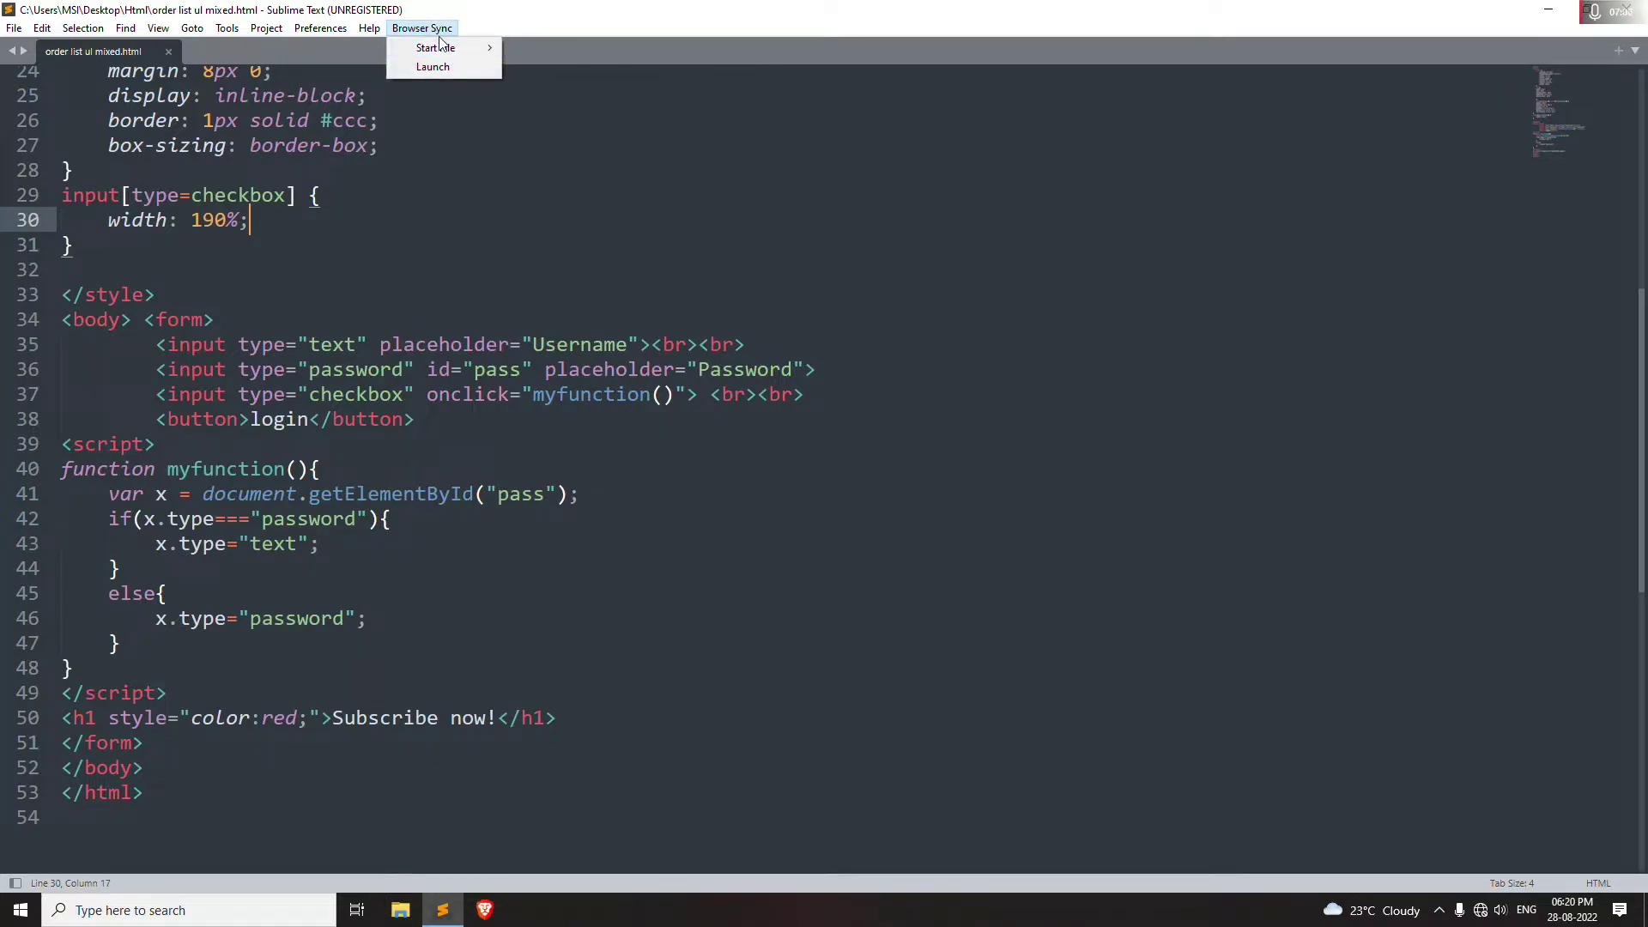
left_click(433, 30)
left_click(418, 28)
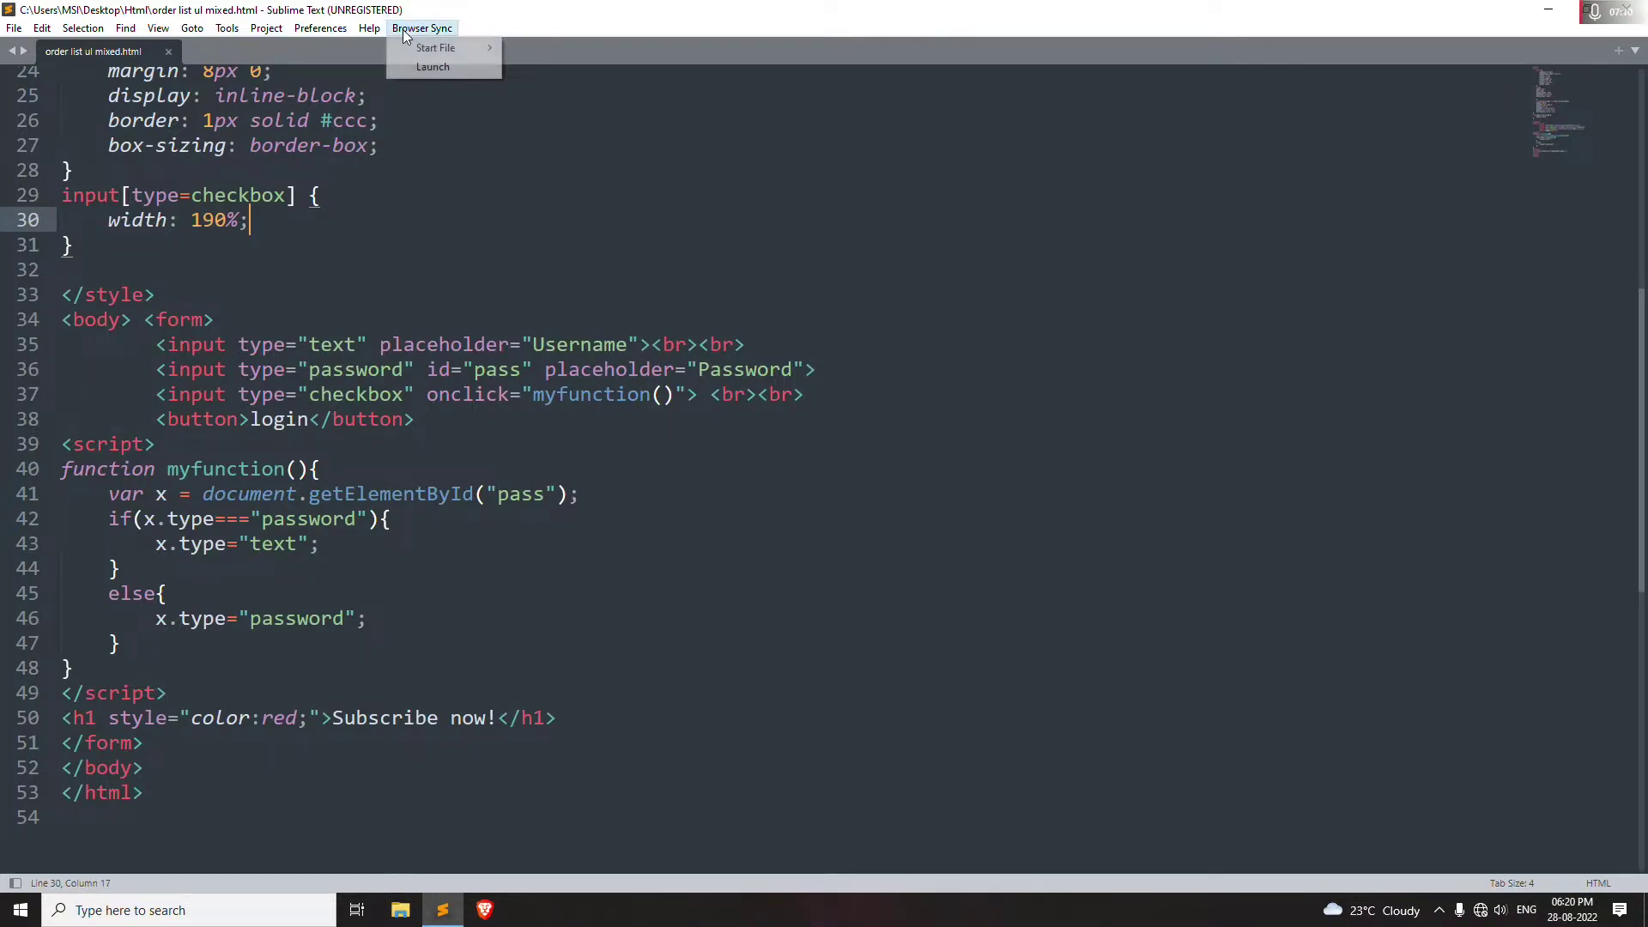
left_click(425, 29)
Open the installed packages folder via Preferences > Browse Packages
left_click(337, 31)
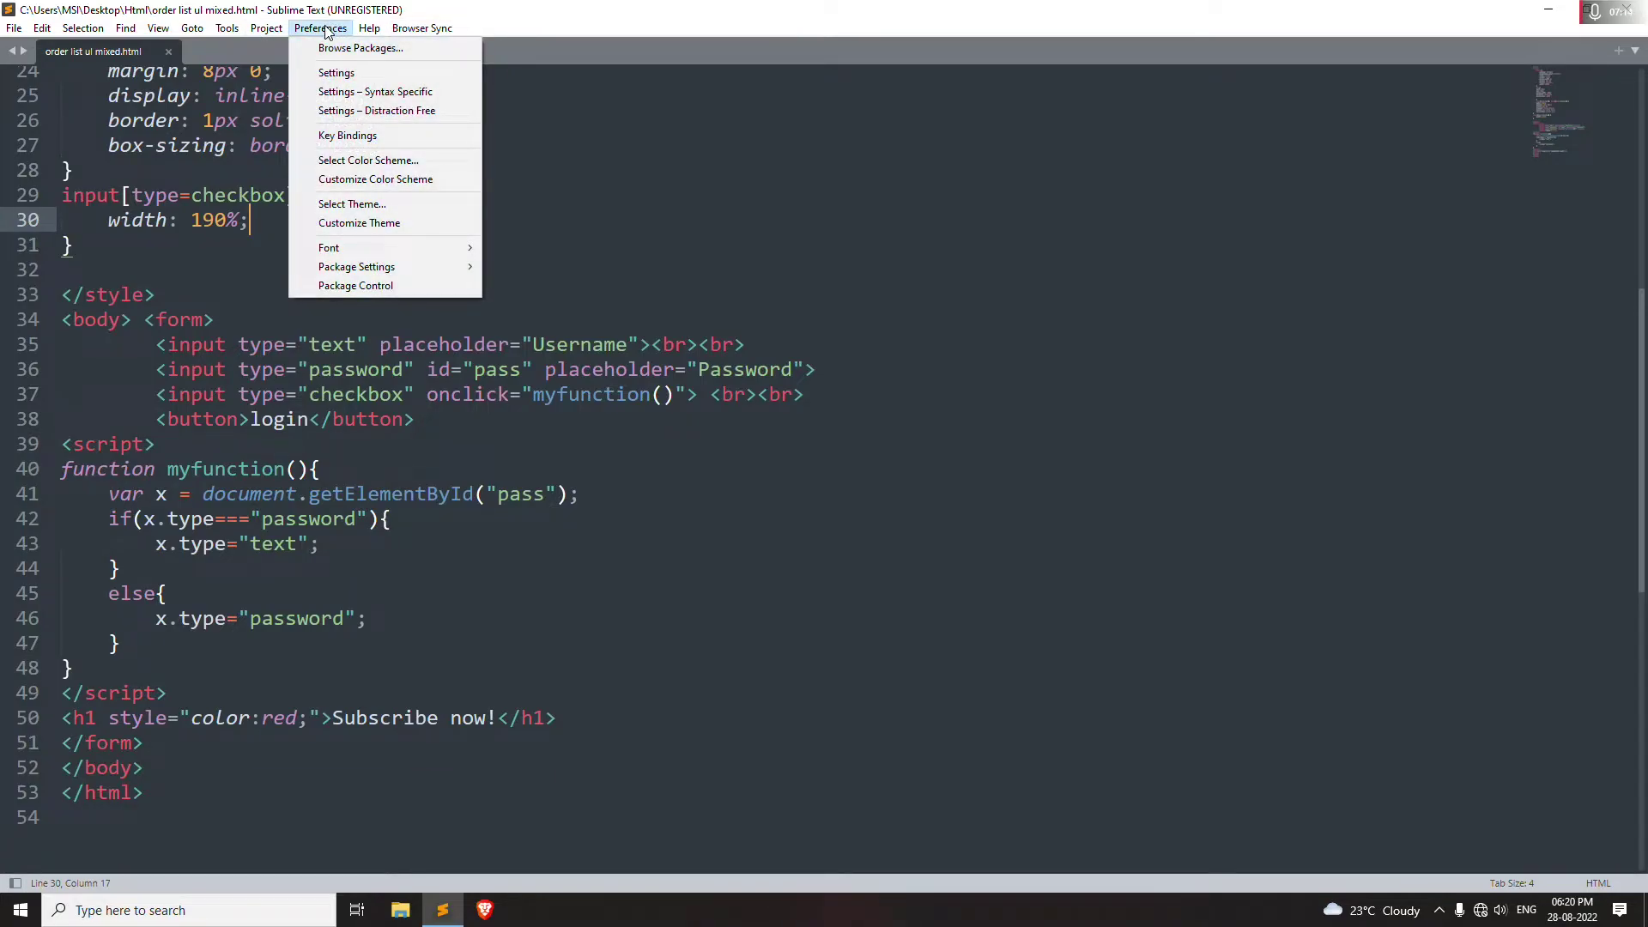
left_click(336, 49)
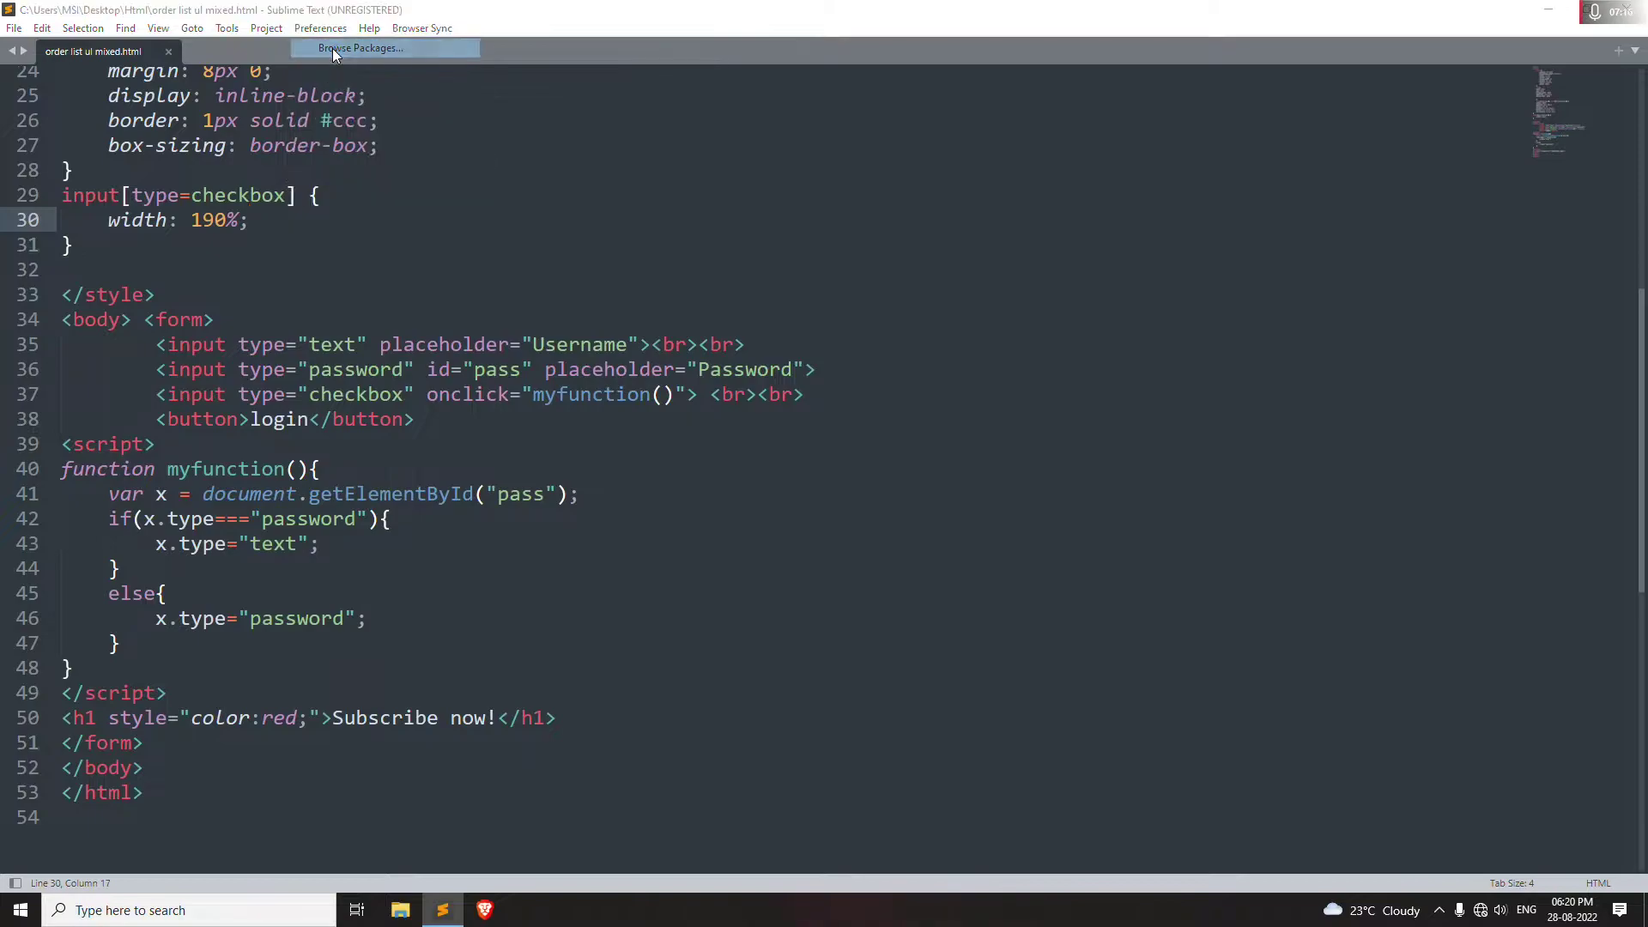
Open browser_sync_launch.js from the Browser Sync package folder for editing in Notepad
mouse_move(409, 214)
left_mouse_down()
mouse_move(626, 192)
mouse_move(735, 200)
left_mouse_up()
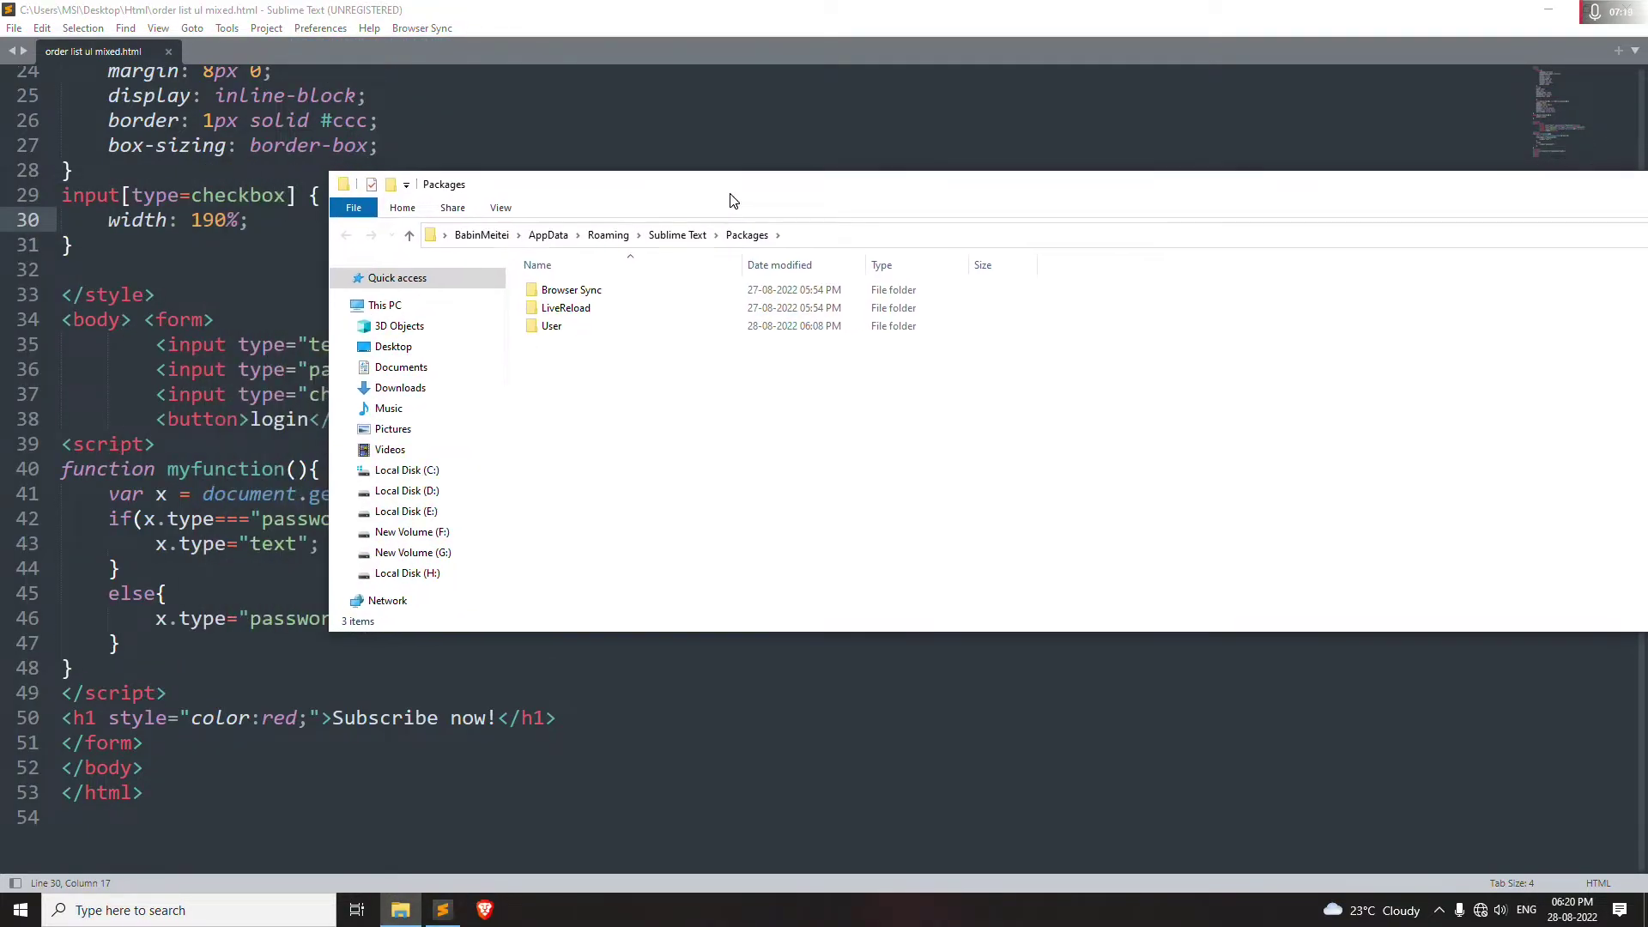
double_click(592, 293)
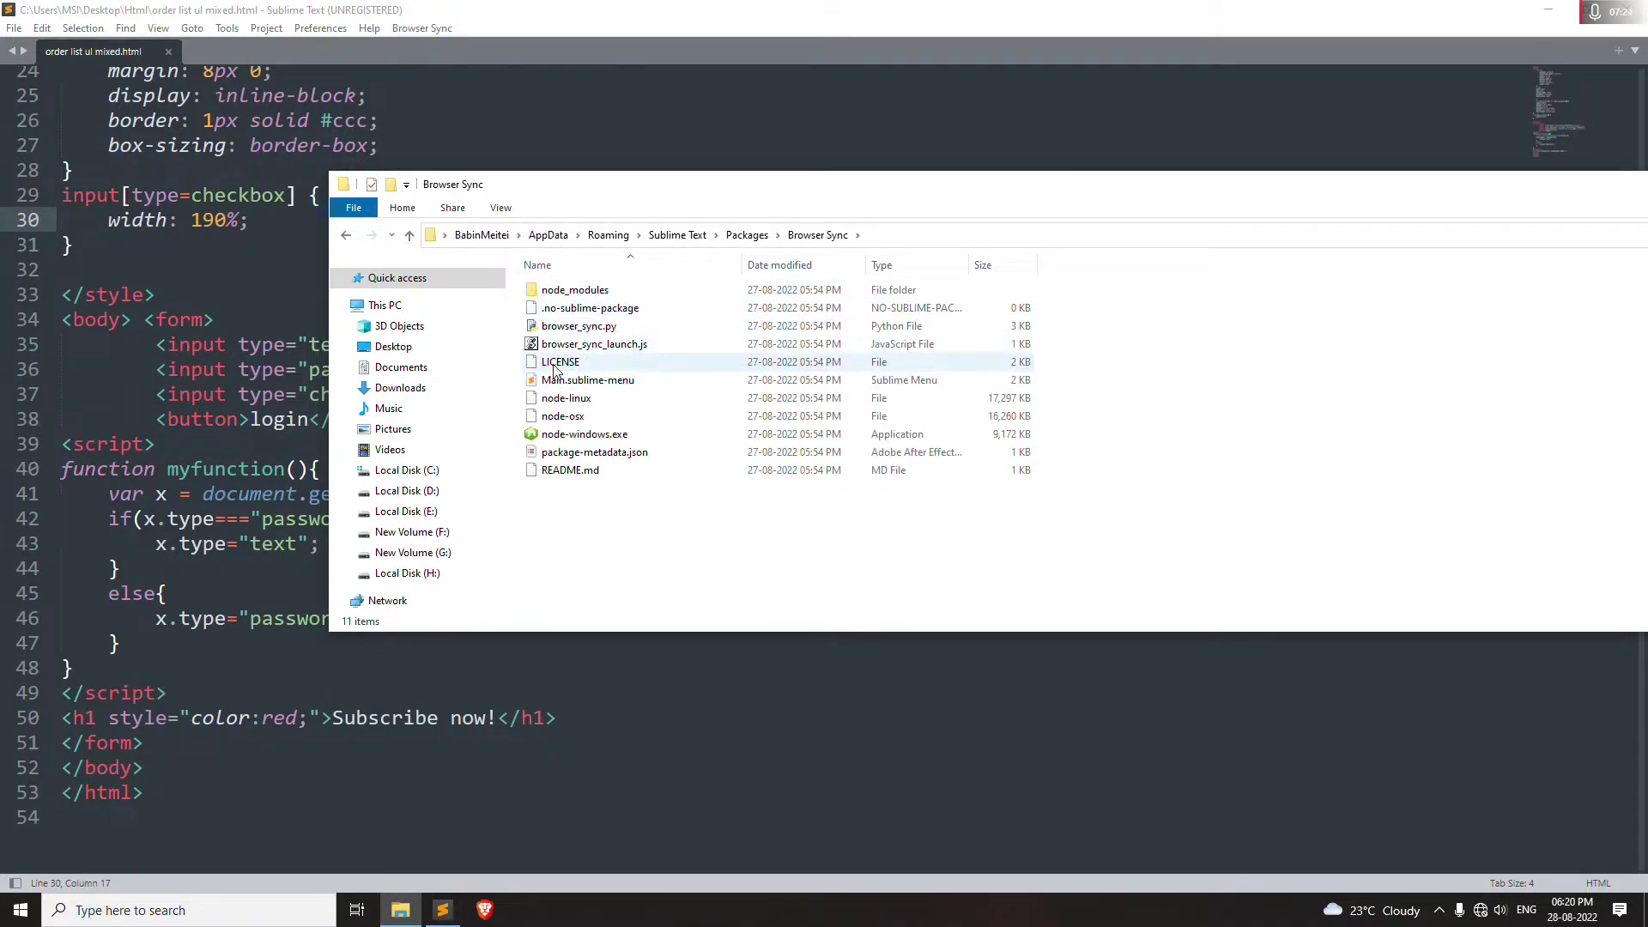
left_click(597, 347)
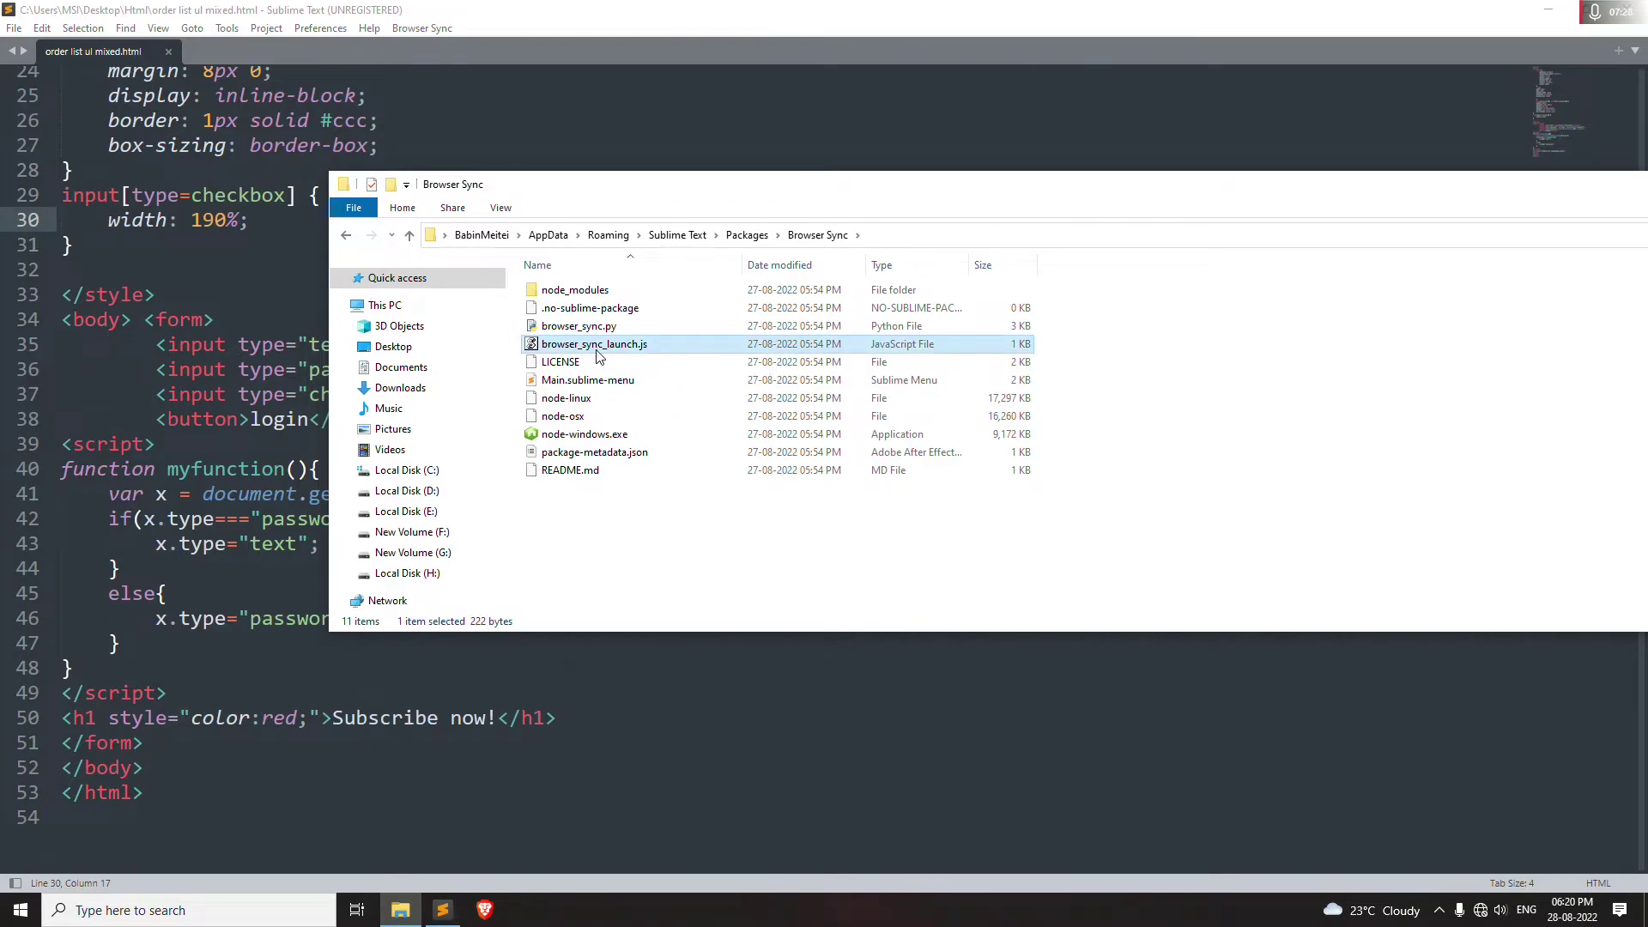
right_click(596, 354)
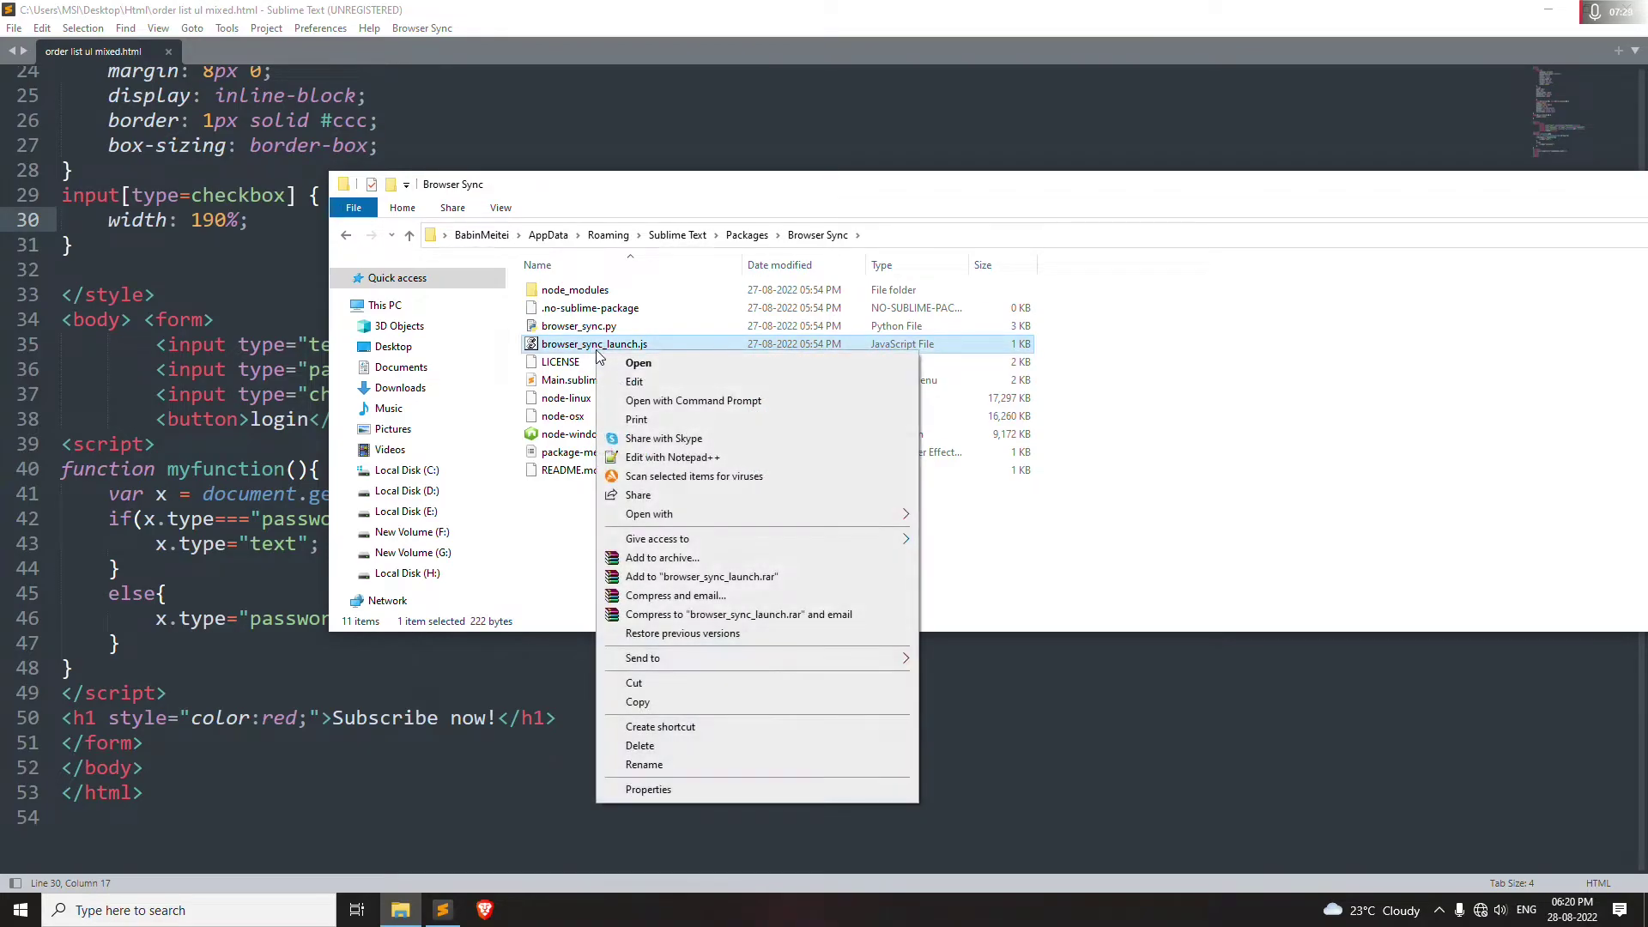
left_click(631, 383)
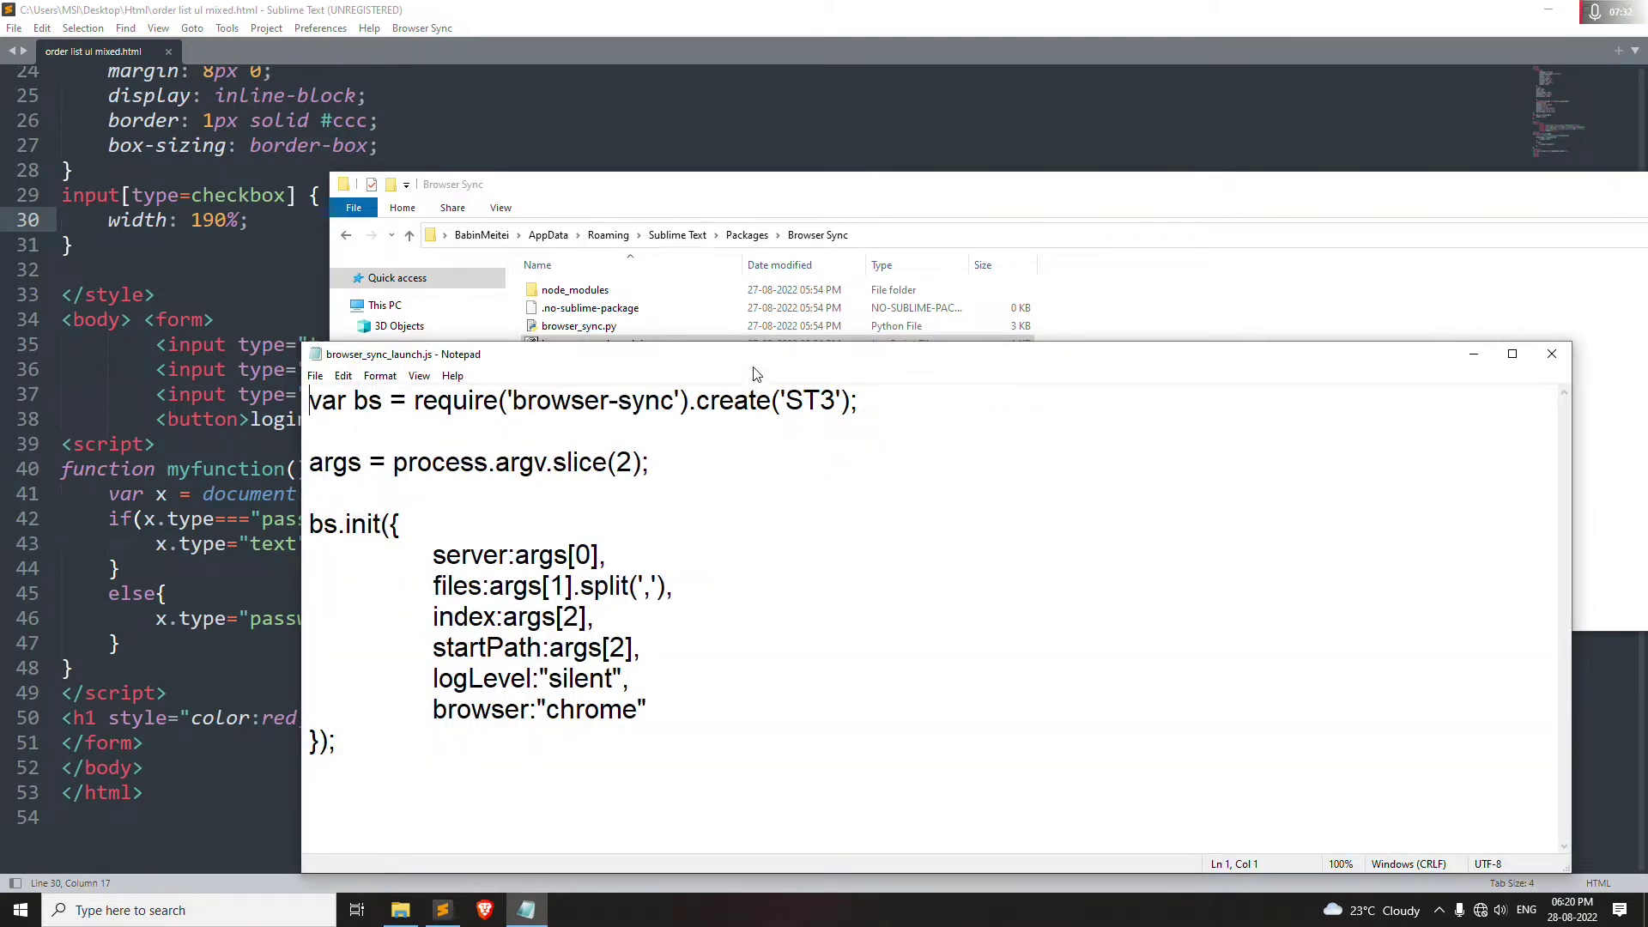
Replace chrome with Brave in the launch script's browser setting
left_click_drag(702, 353, 701, 181)
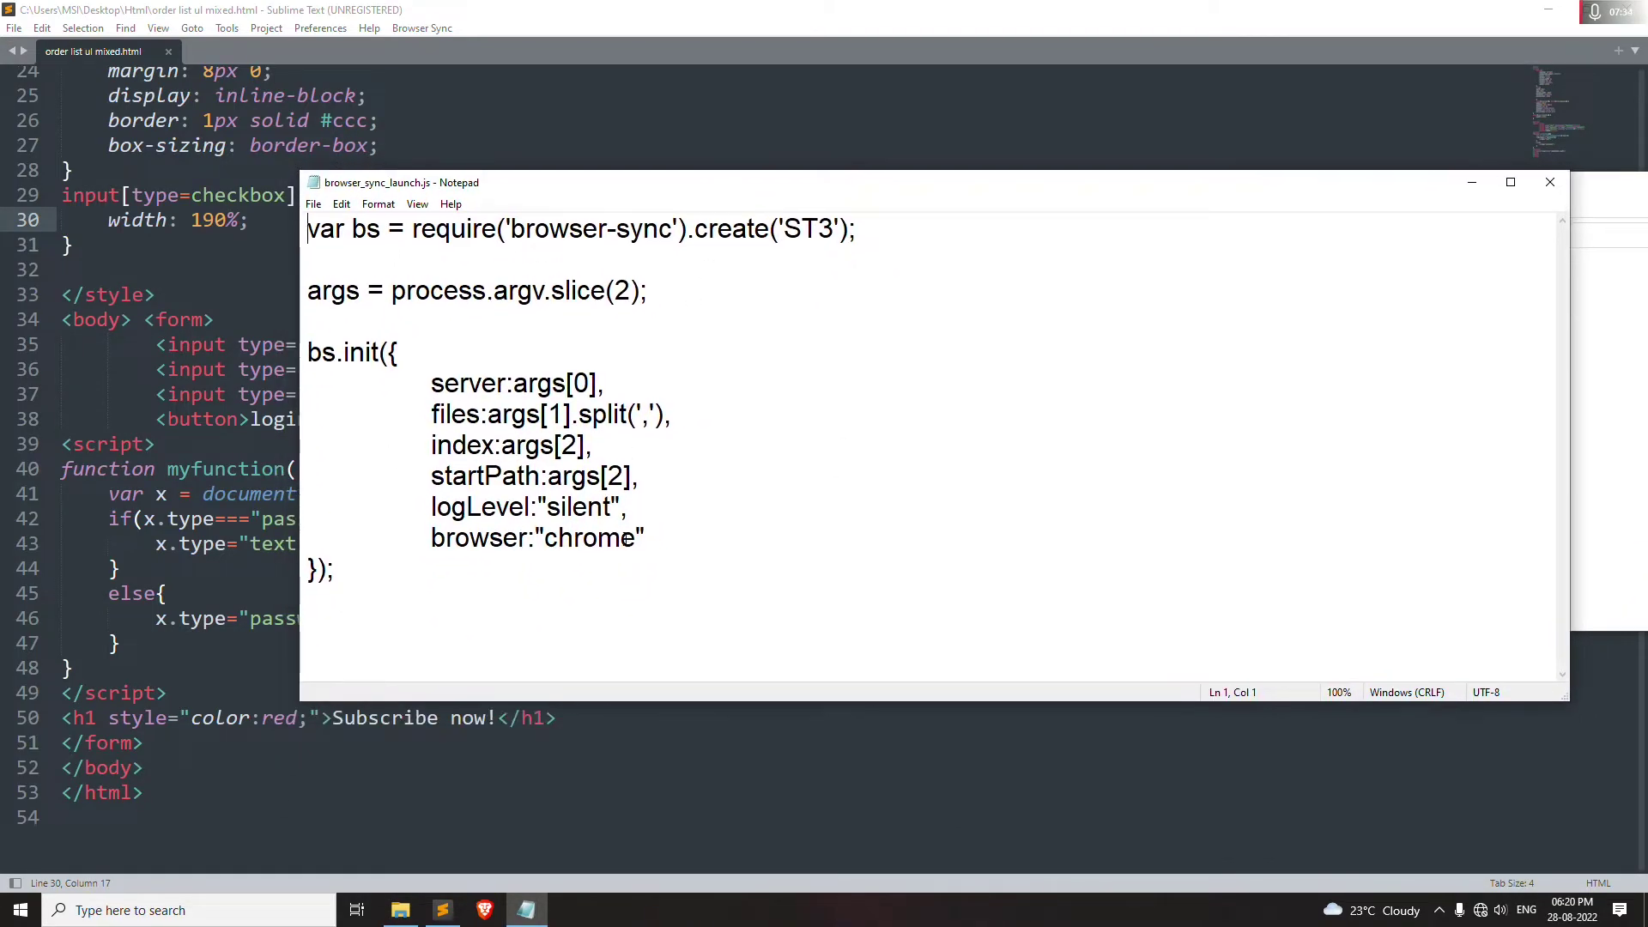
left_click_drag(658, 542, 433, 540)
left_click(596, 539)
left_click_drag(639, 538, 542, 540)
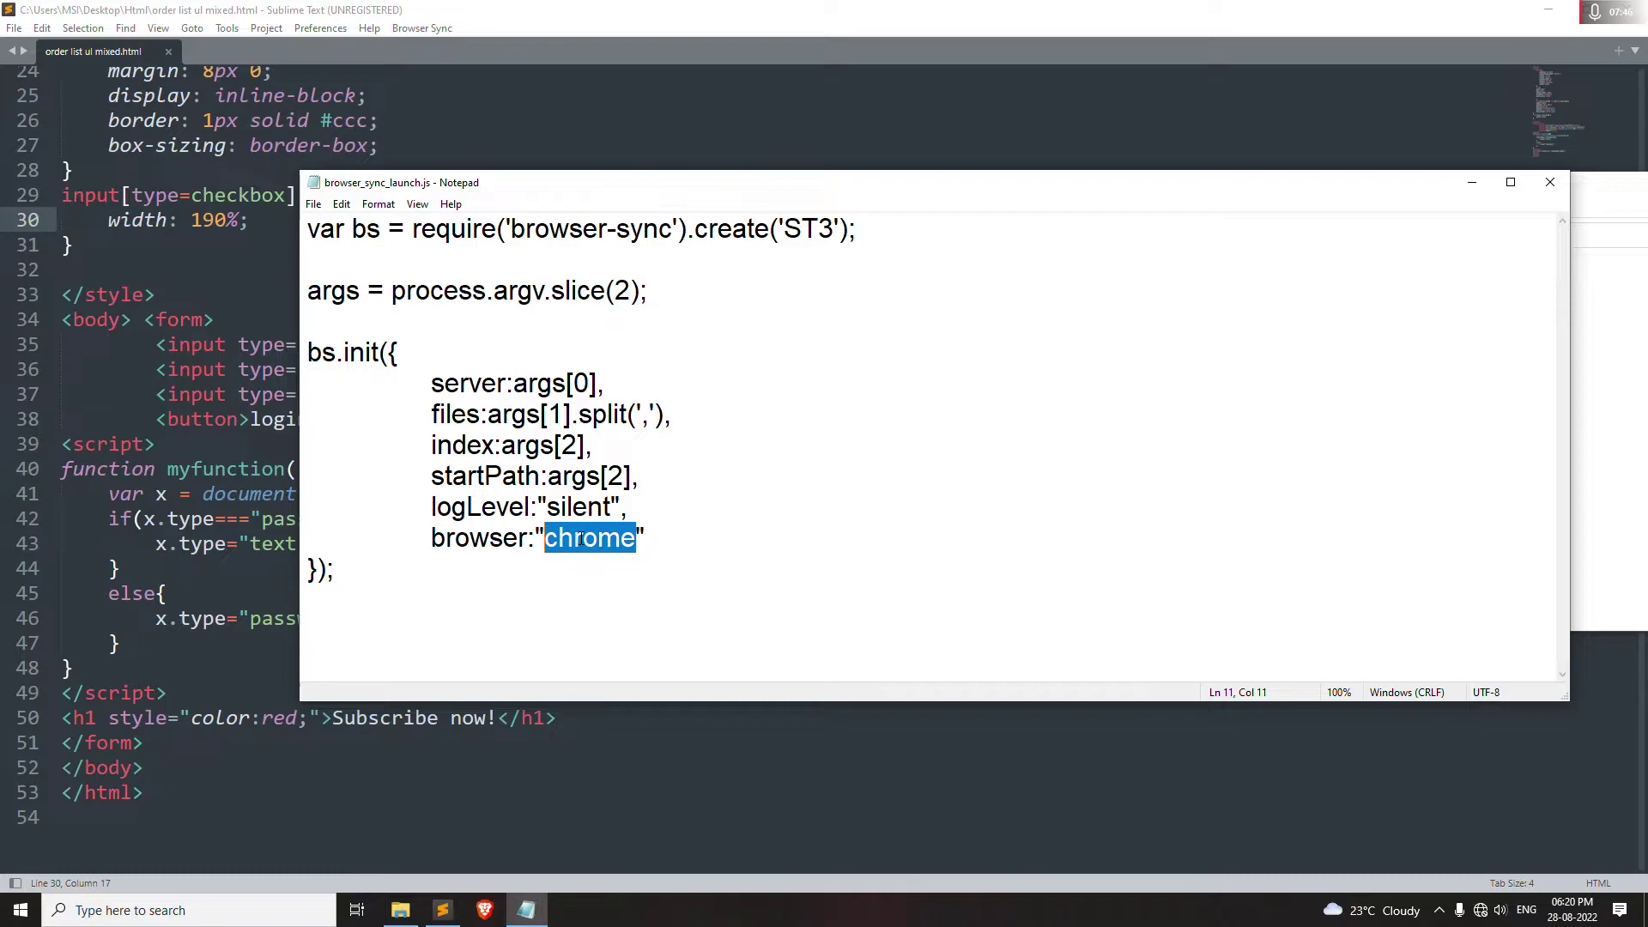
key("BackSpace")
type("Bra")
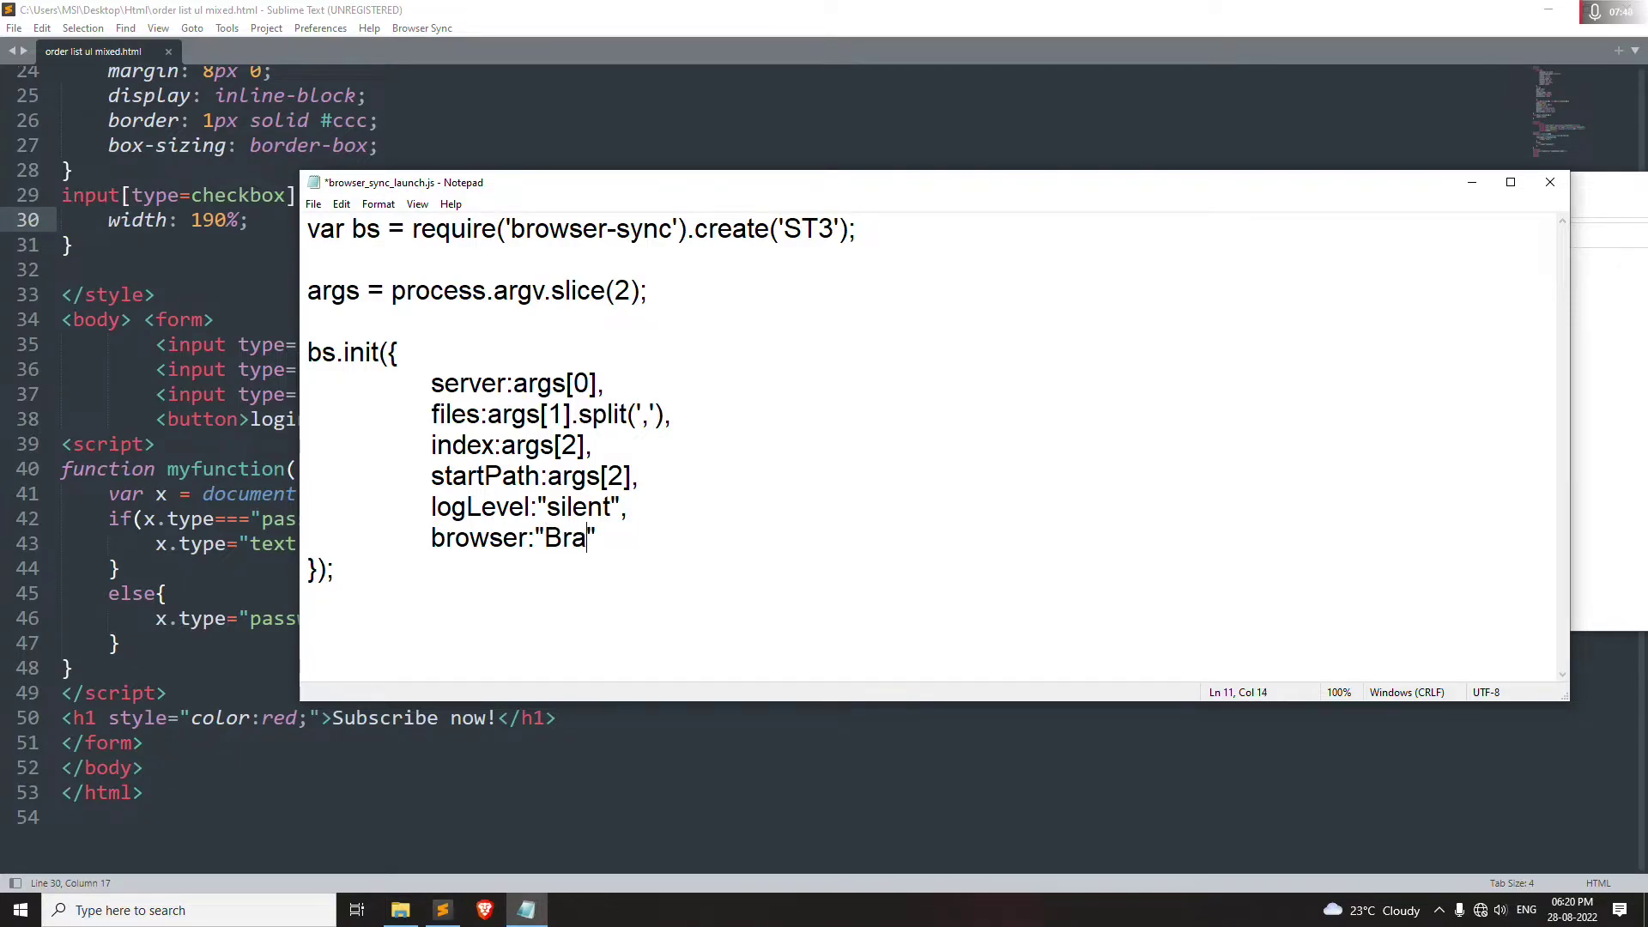
type("ve")
left_click_drag(601, 538, 544, 538)
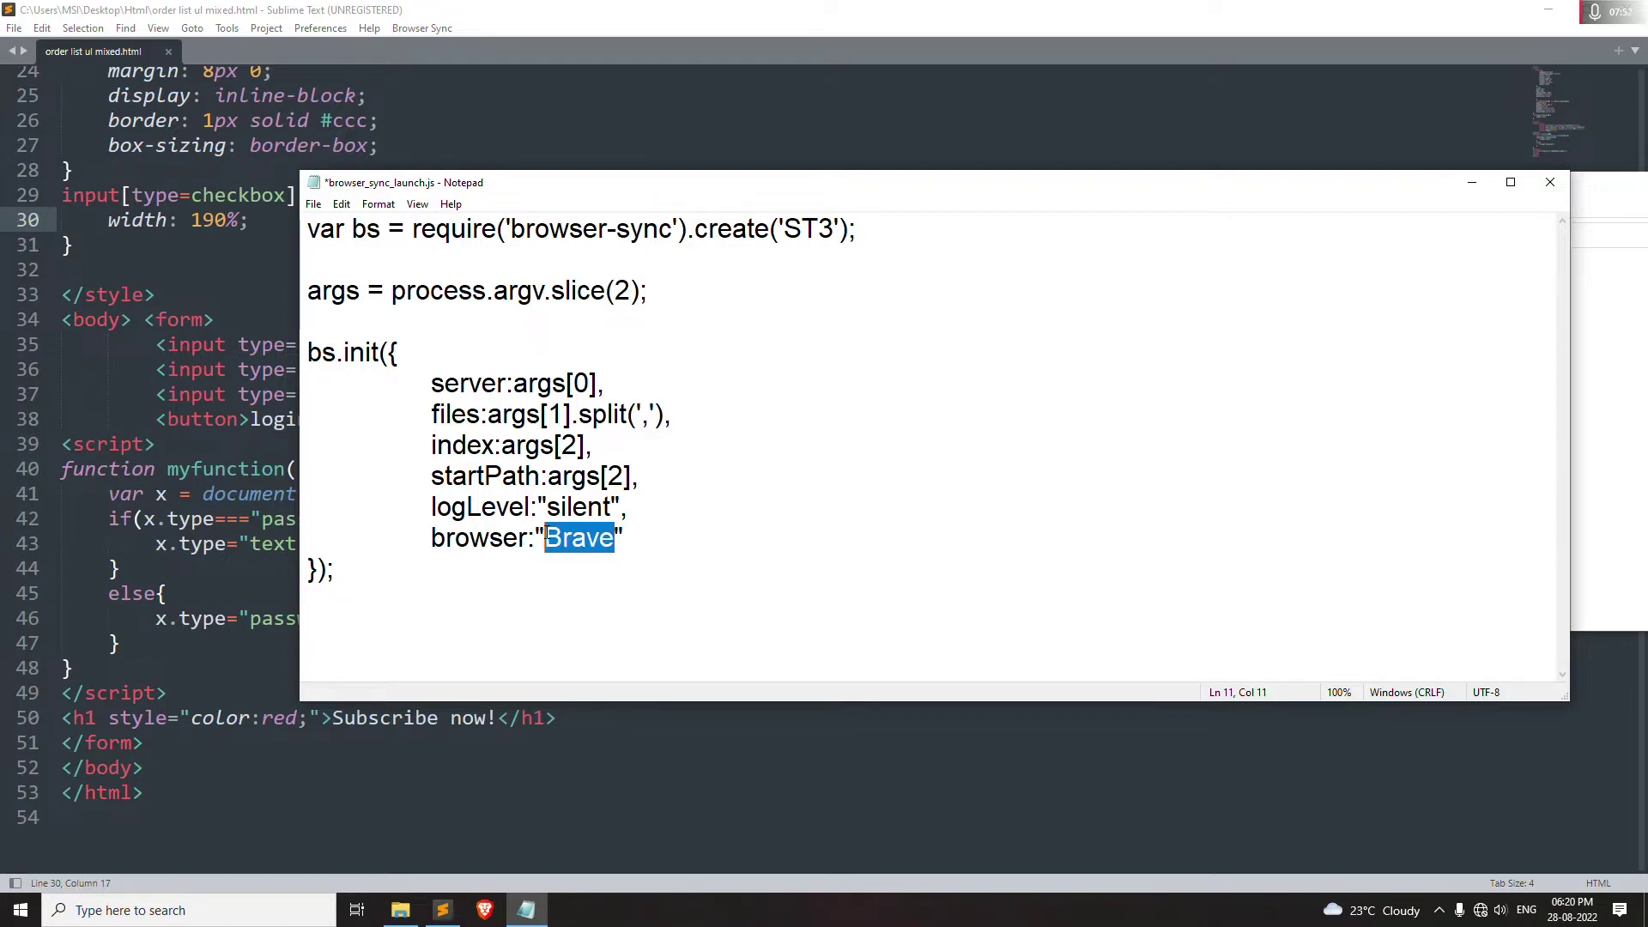
left_click(632, 539)
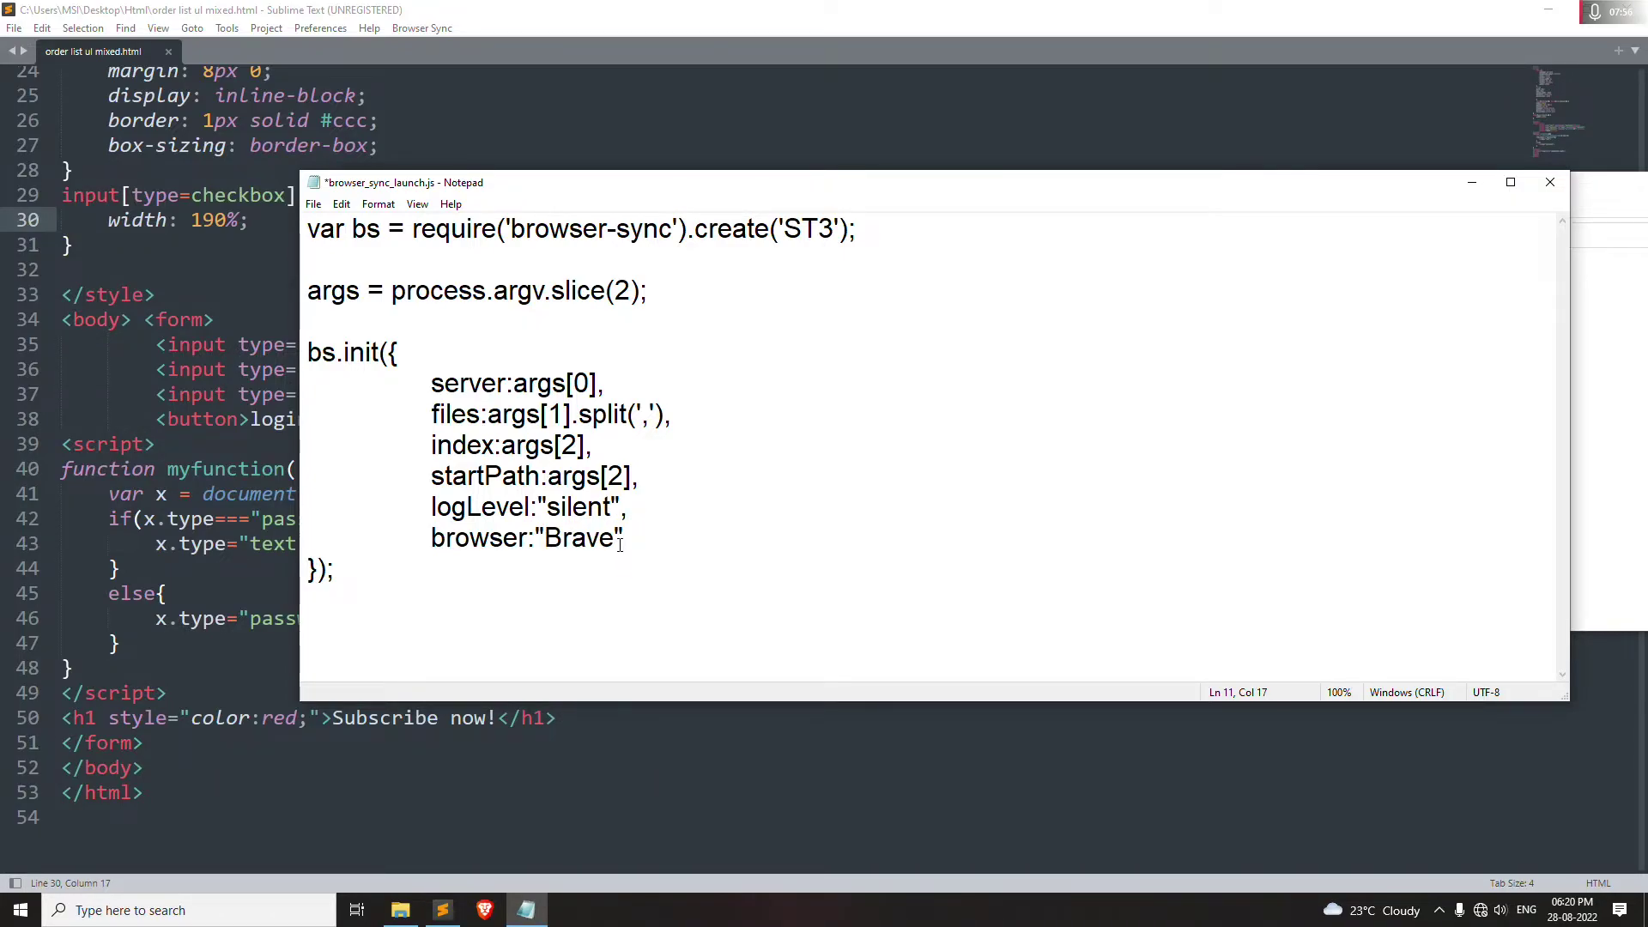
left_click_drag(617, 539, 543, 539)
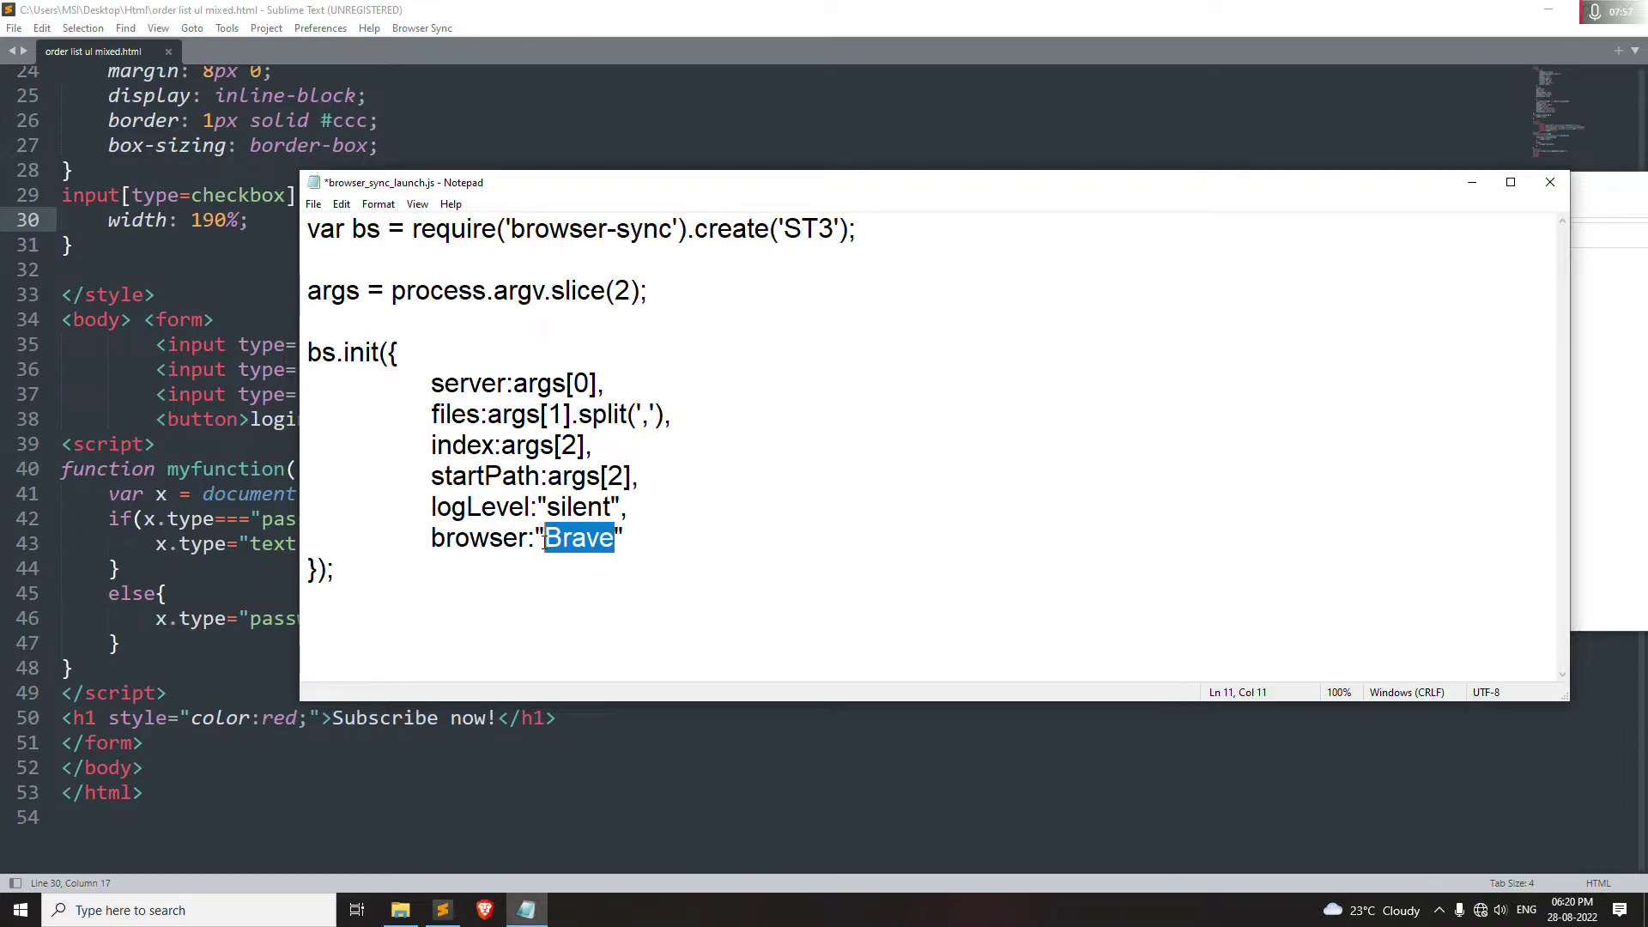
left_click(655, 526)
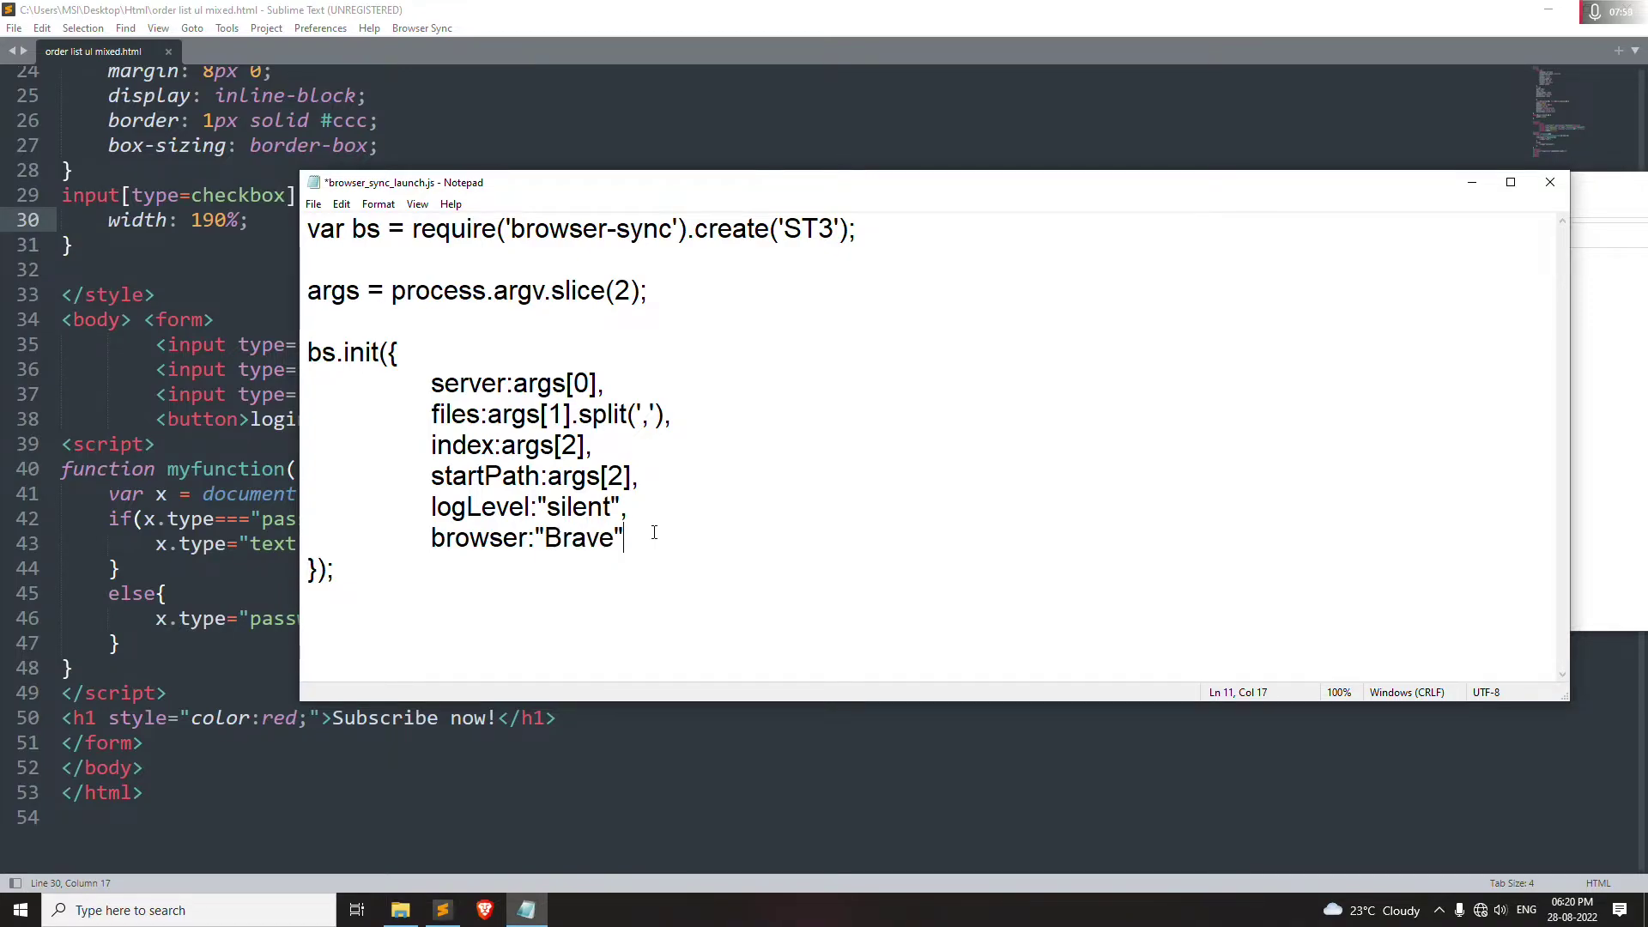
Save the edited launch script with File > Save
left_click(317, 205)
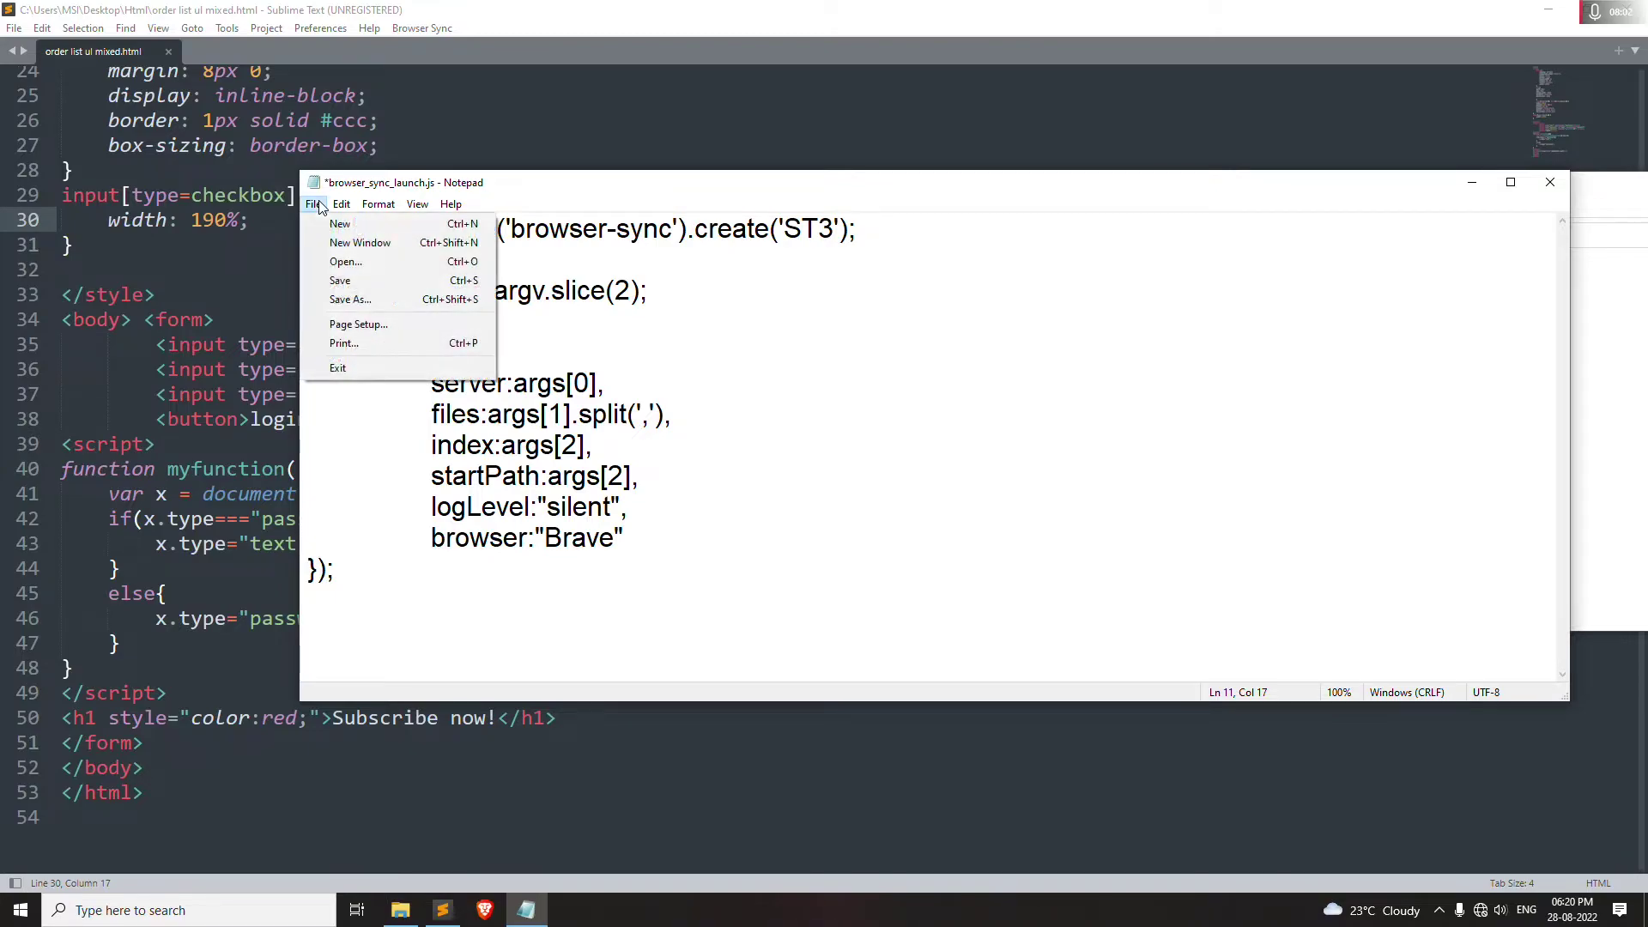
left_click(339, 280)
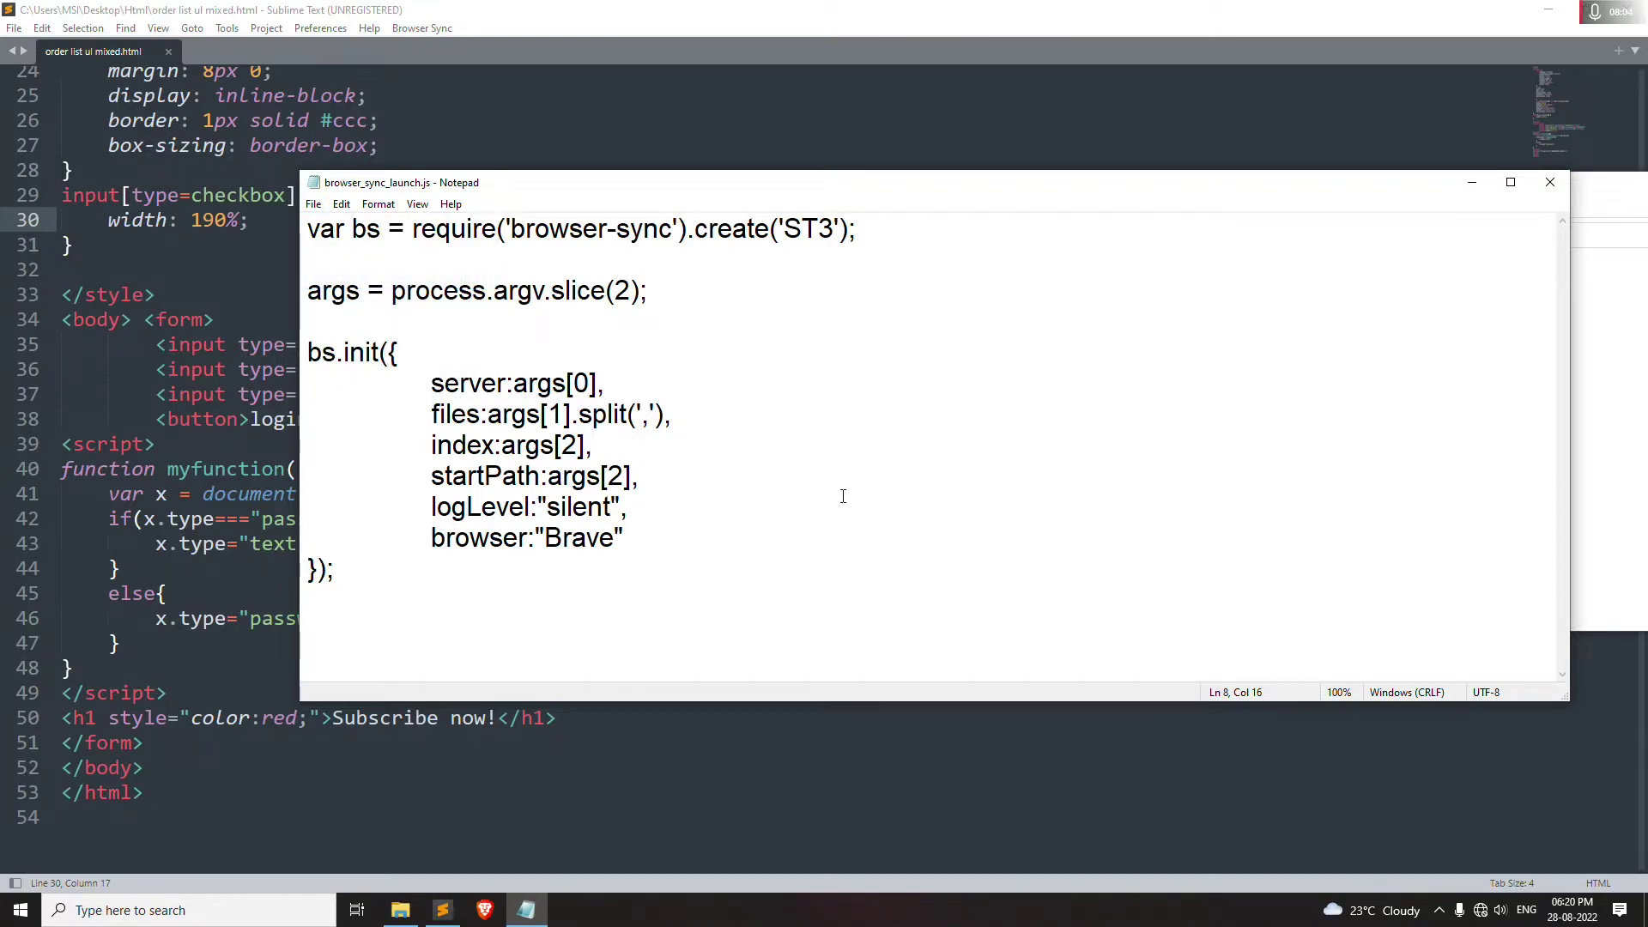
Close Notepad and the Browser Sync folder, then relaunch the live preview, which now opens in Brave at localhost:3000
left_click(1550, 195)
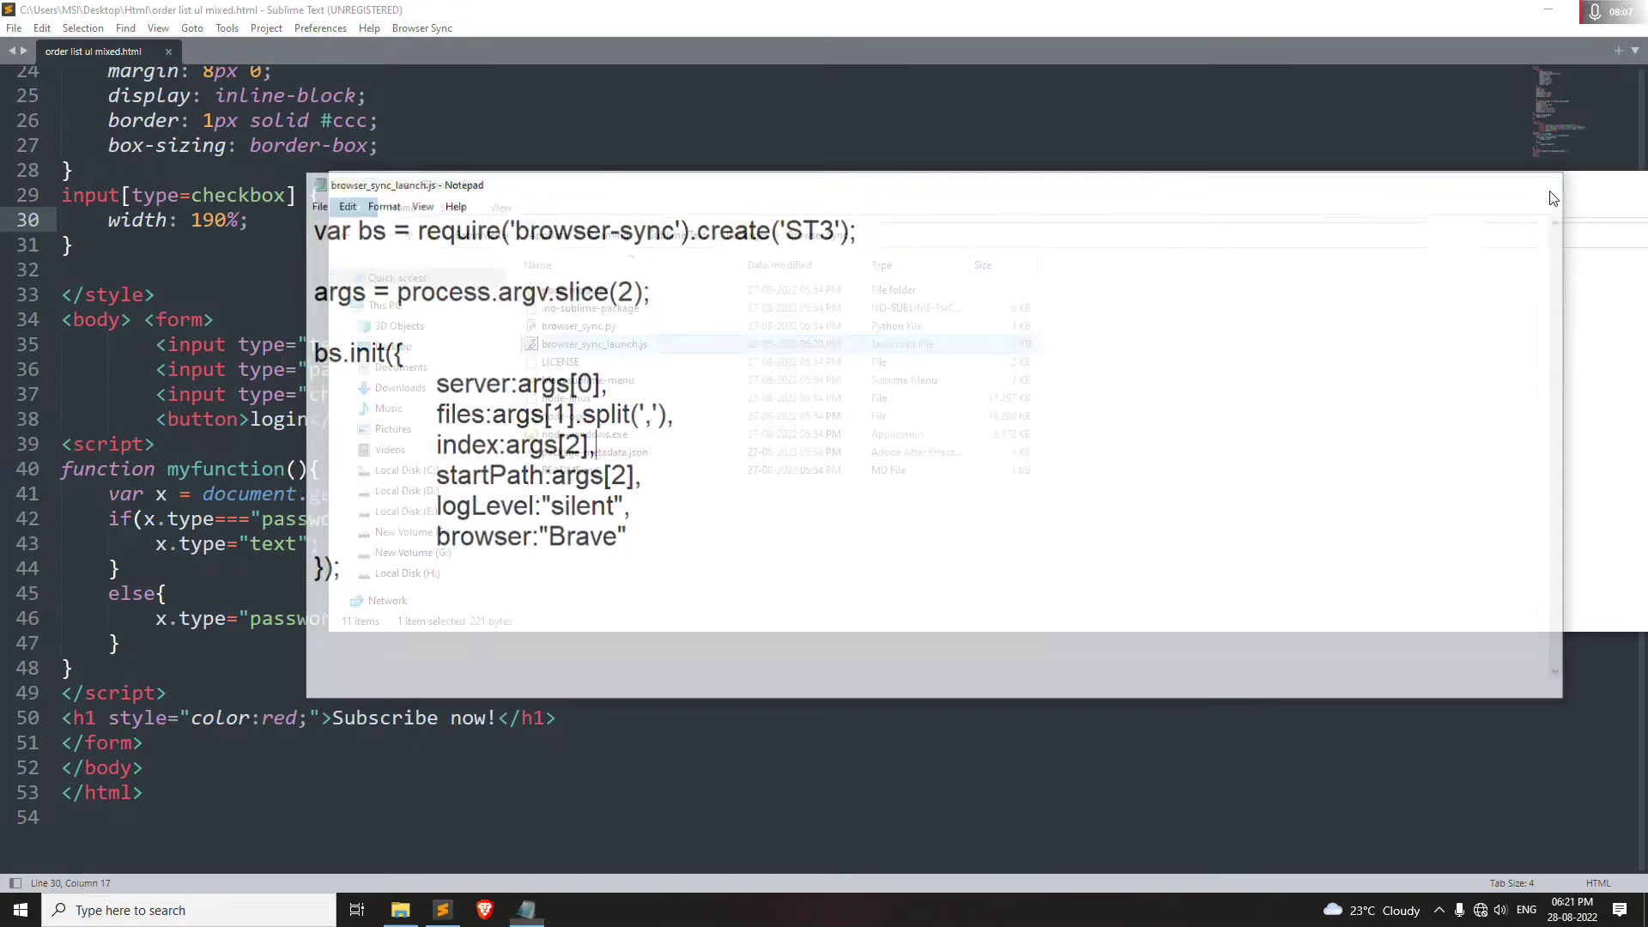
left_click_drag(1426, 198, 1097, 198)
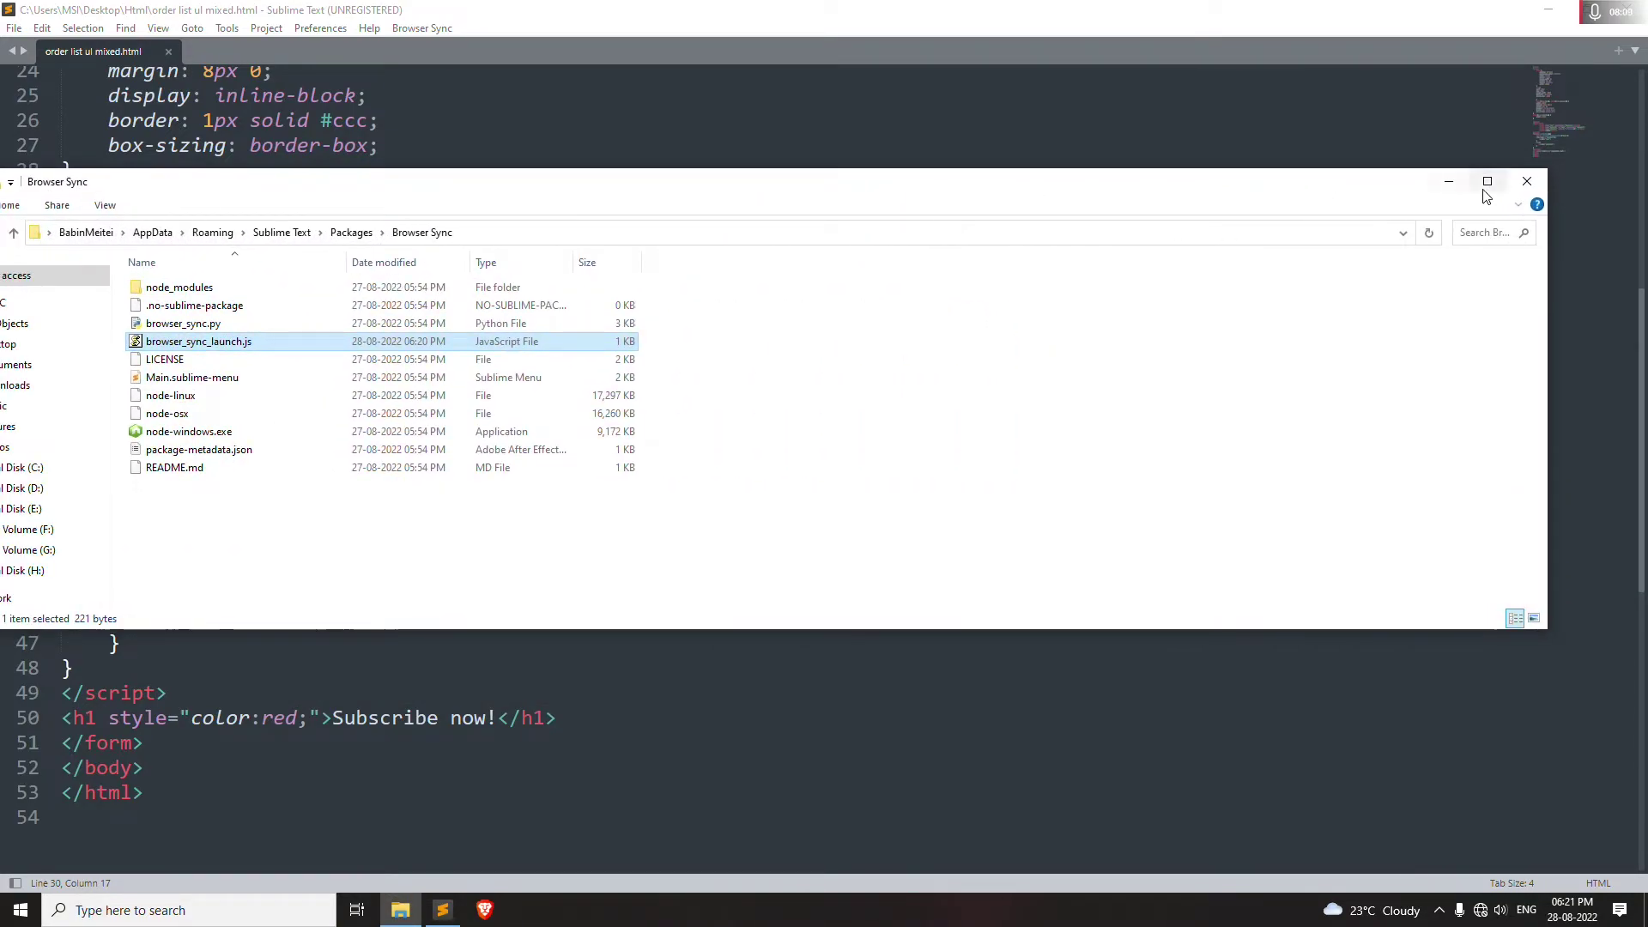
left_click(1522, 181)
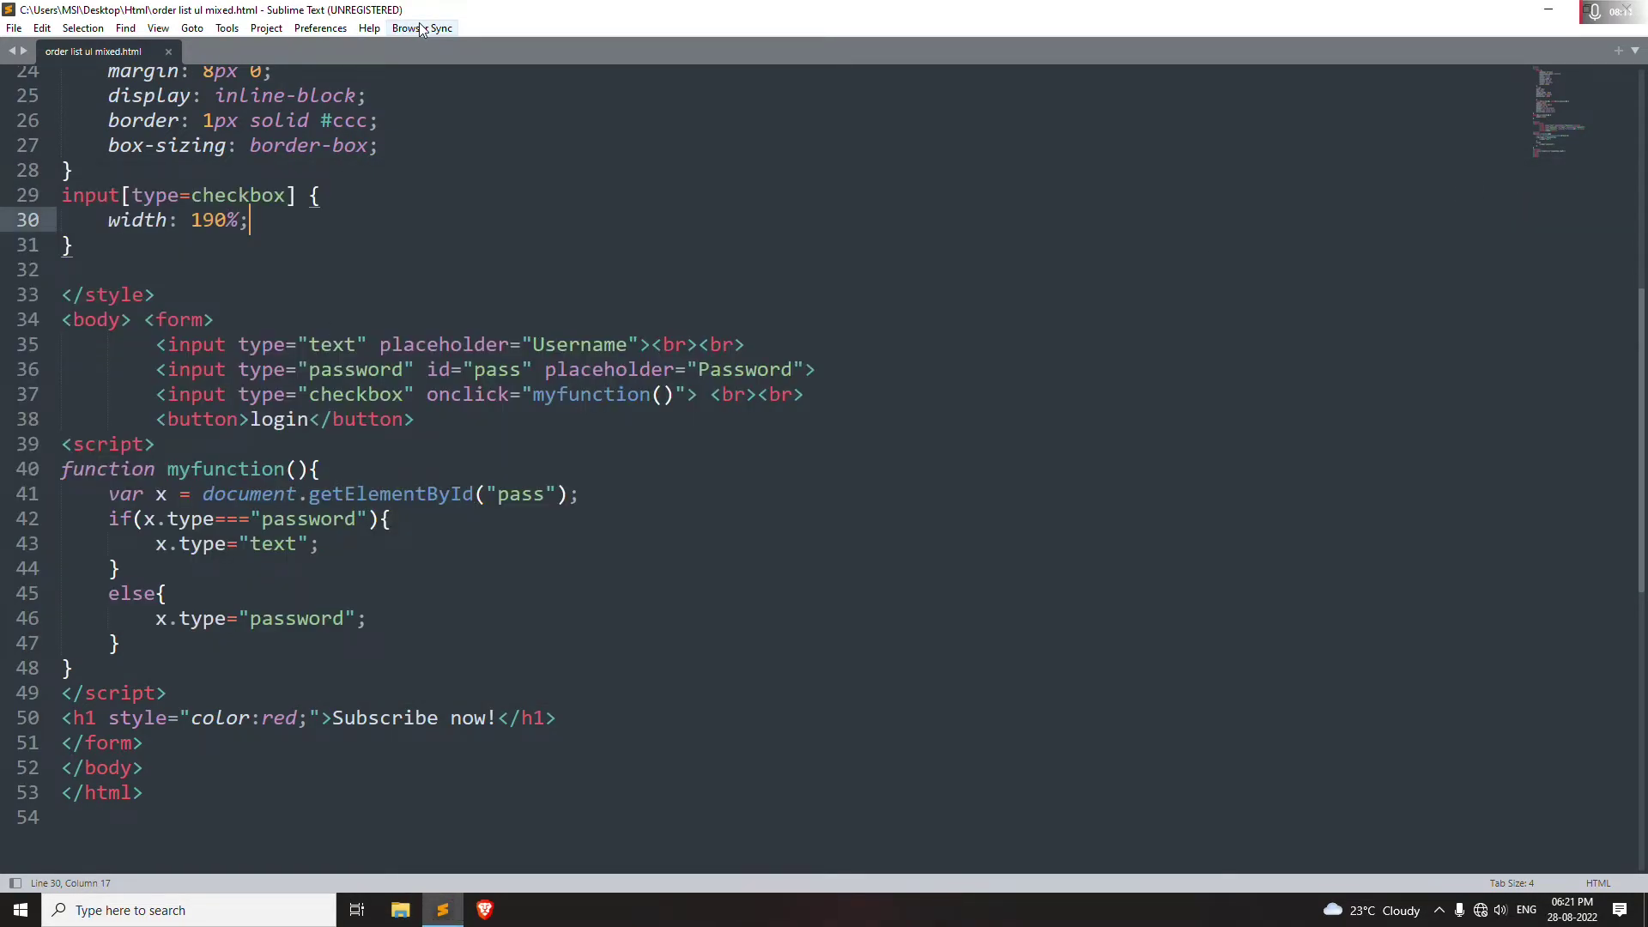
left_click(421, 28)
left_click(430, 74)
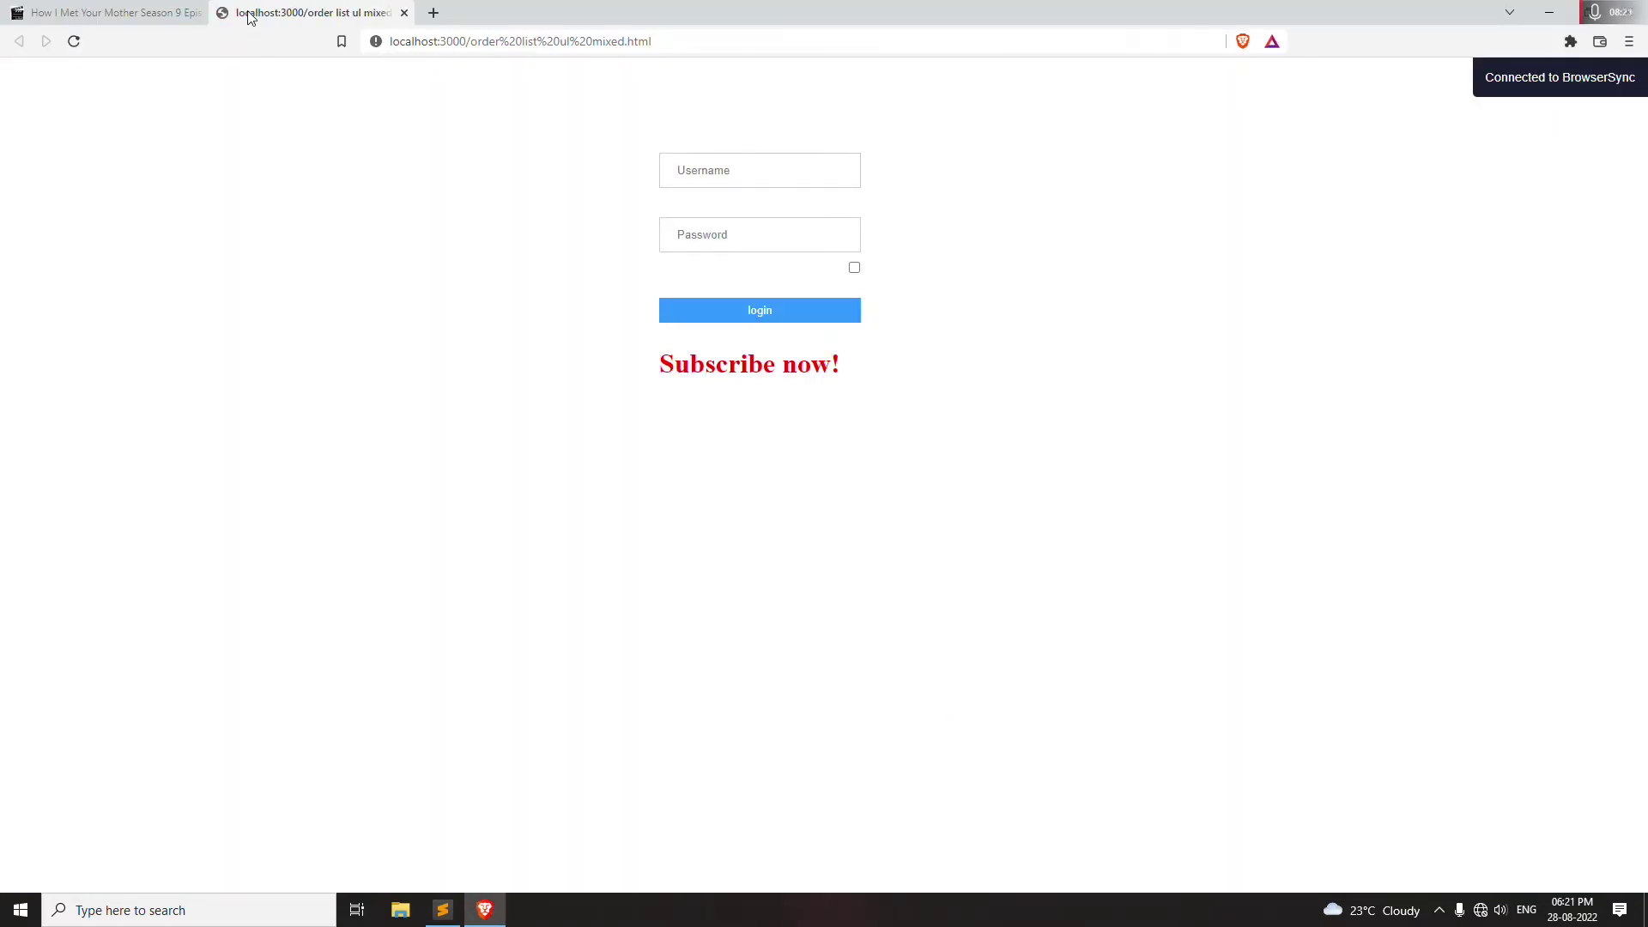
Close the unrelated TV-episode tab, leaving only the localhost:3000 login page preview in Brave
left_click(199, 13)
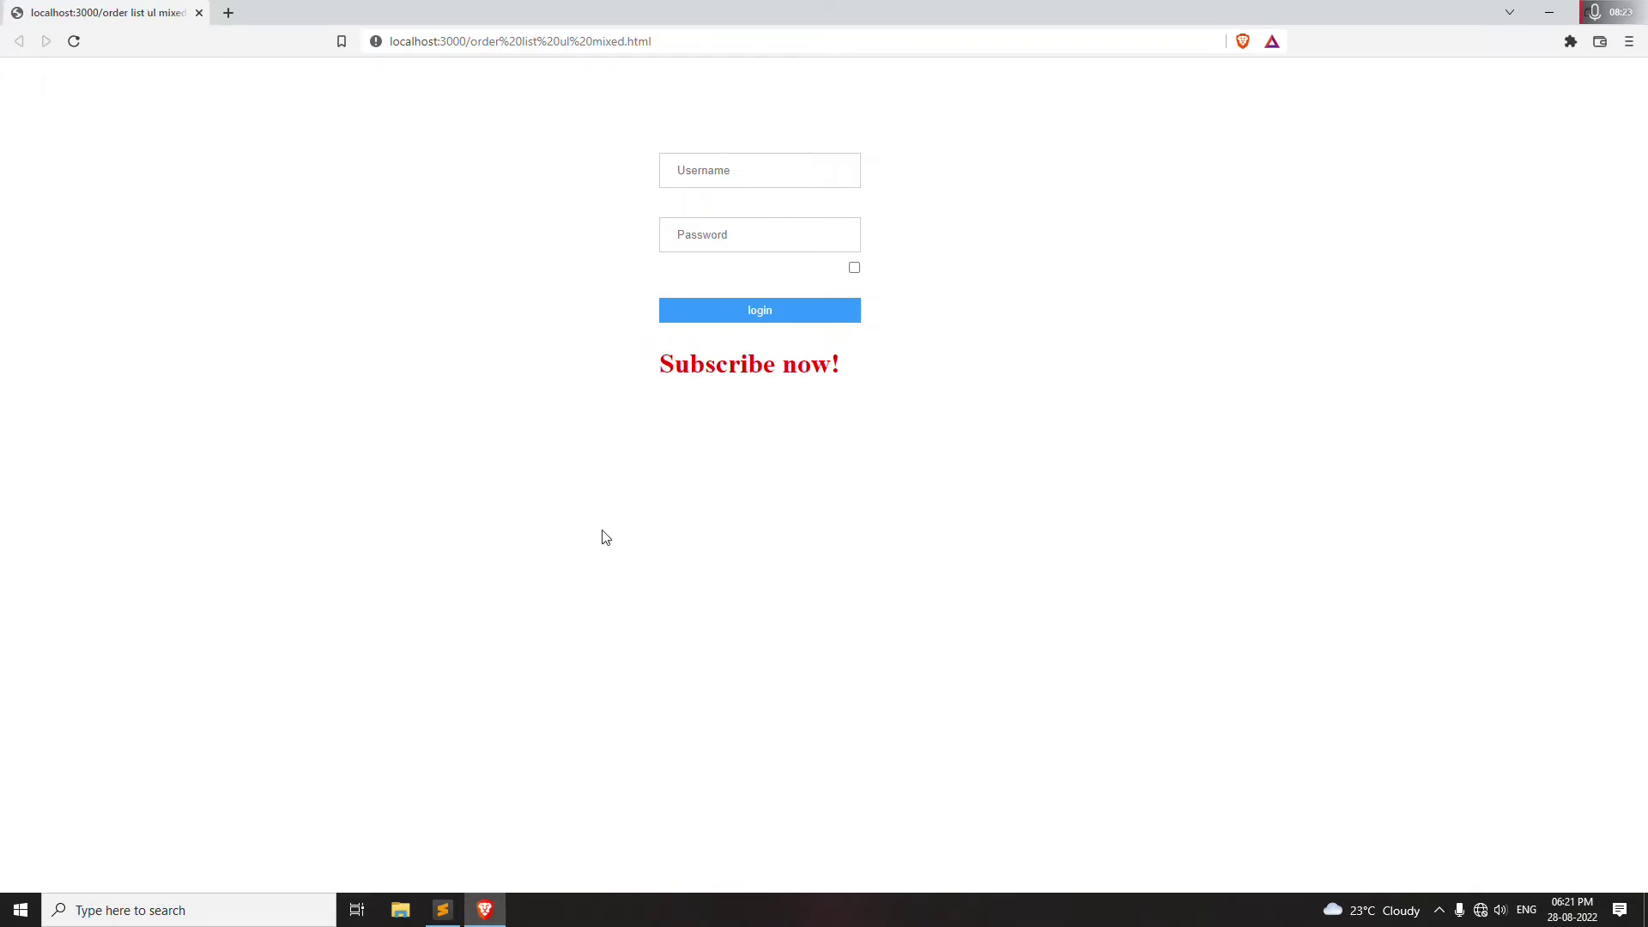